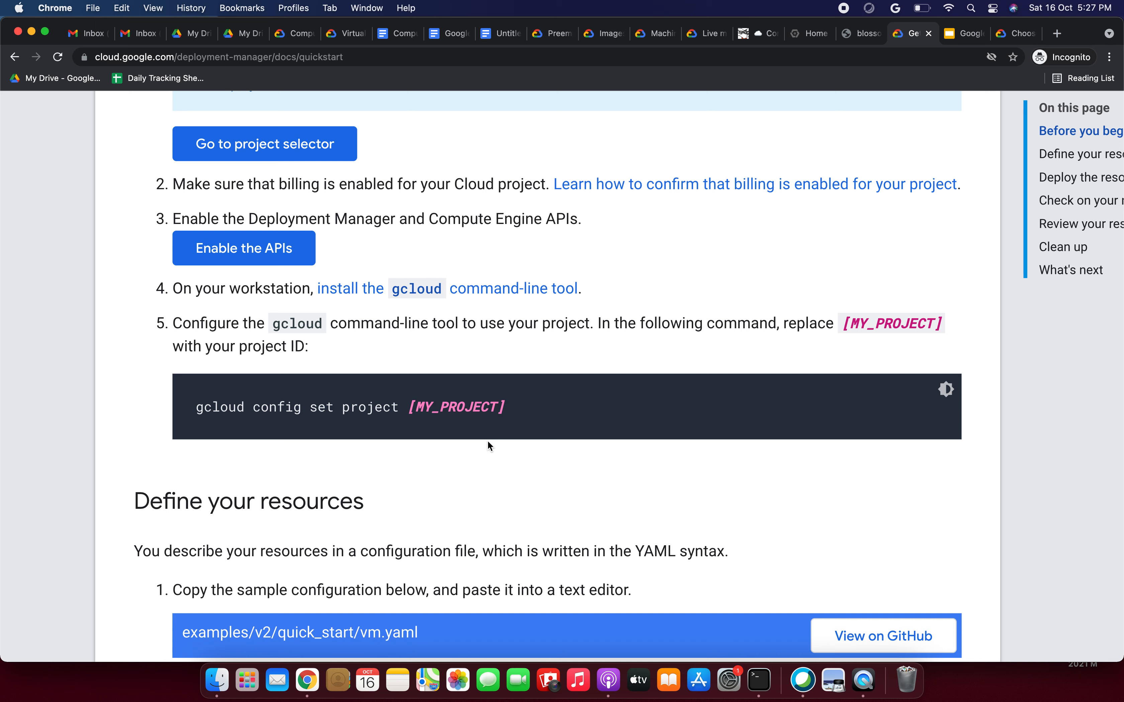
- Copy the "gcloud config set project" part of the command from the Deployment Manager quickstart, without the project placeholder
left_click_drag(514, 405, 315, 435)
left_click(316, 435)
left_click_drag(400, 407, 195, 409)
key("super+c")
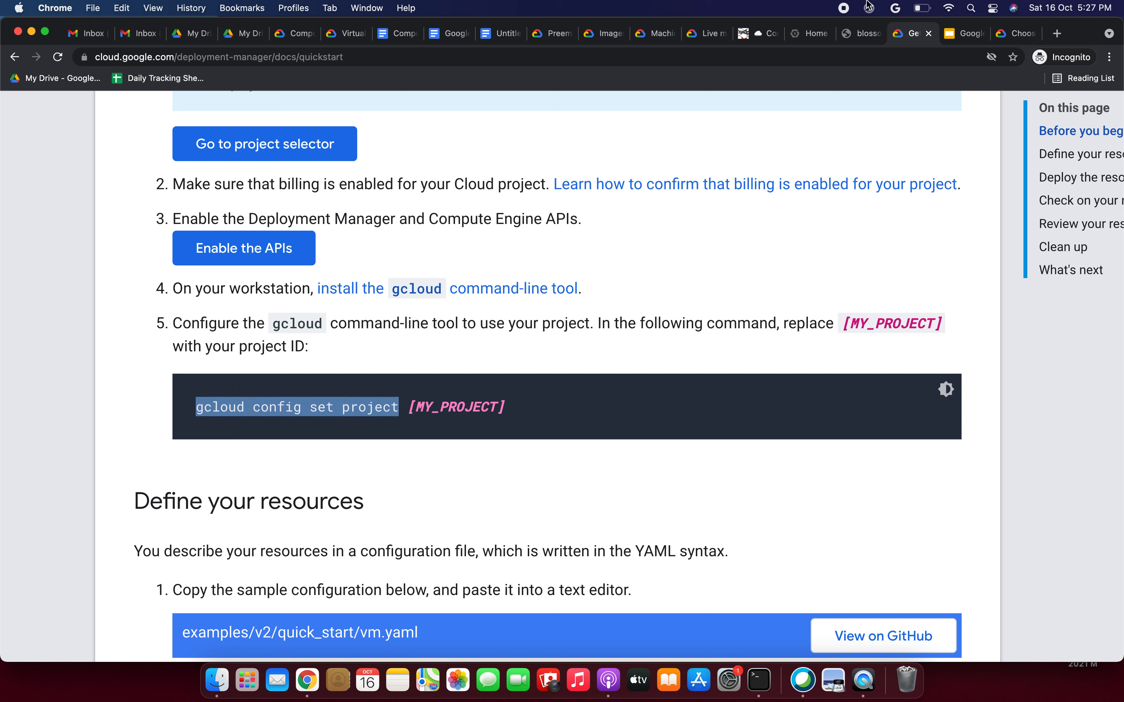
- Close the existing Cloud Shell session in the Google Cloud console and start a fresh one
left_click(812, 37)
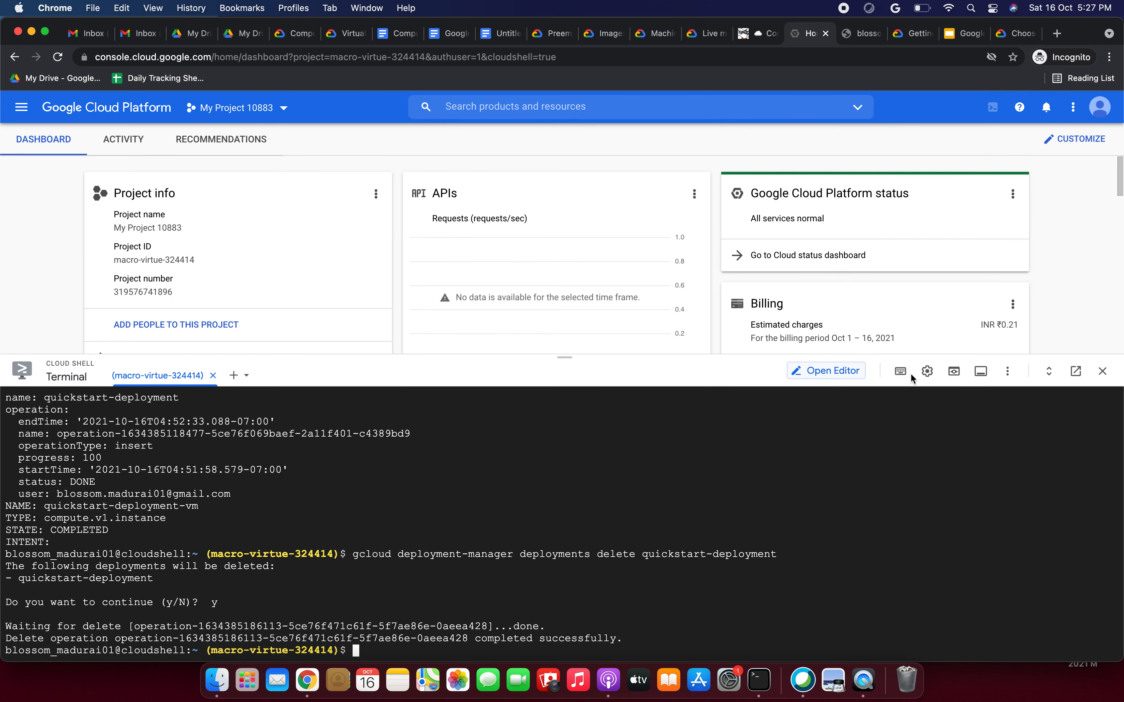
left_click(1104, 369)
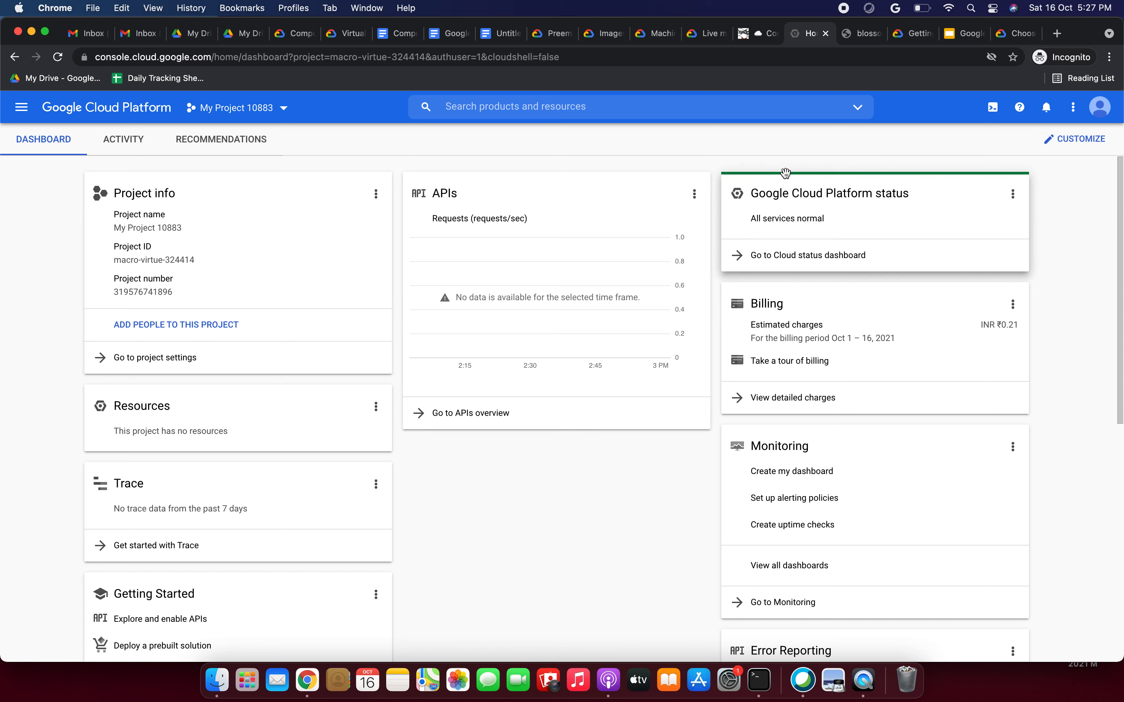
left_click(983, 110)
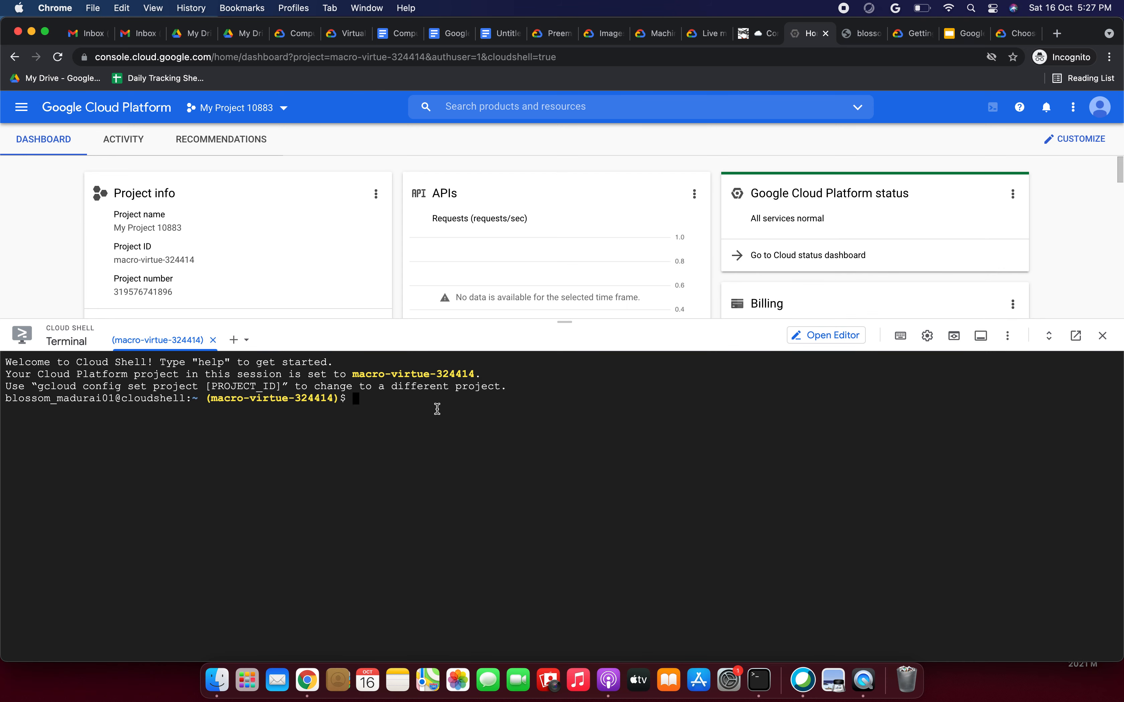
- Run "gcloud config set project macro-virtue-324414" in Cloud Shell, using the copied command and the project ID from the prompt
key("super+v")
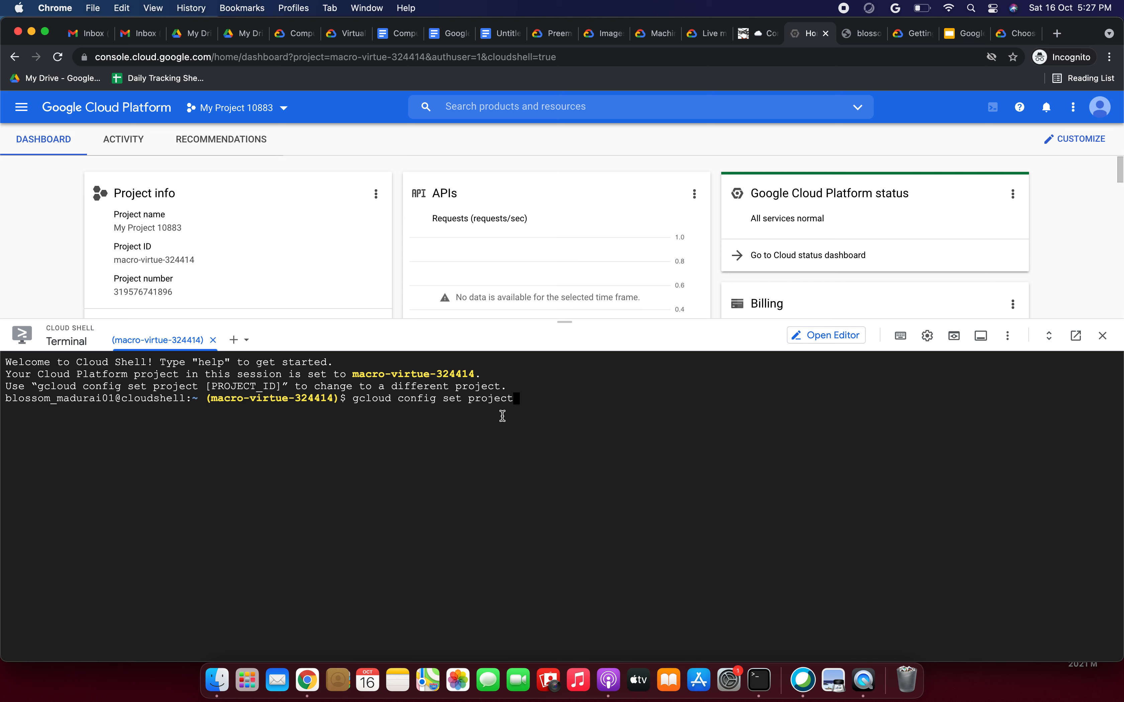
left_click_drag(335, 400, 213, 395)
left_click(549, 399)
key("super+v")
key("Return")
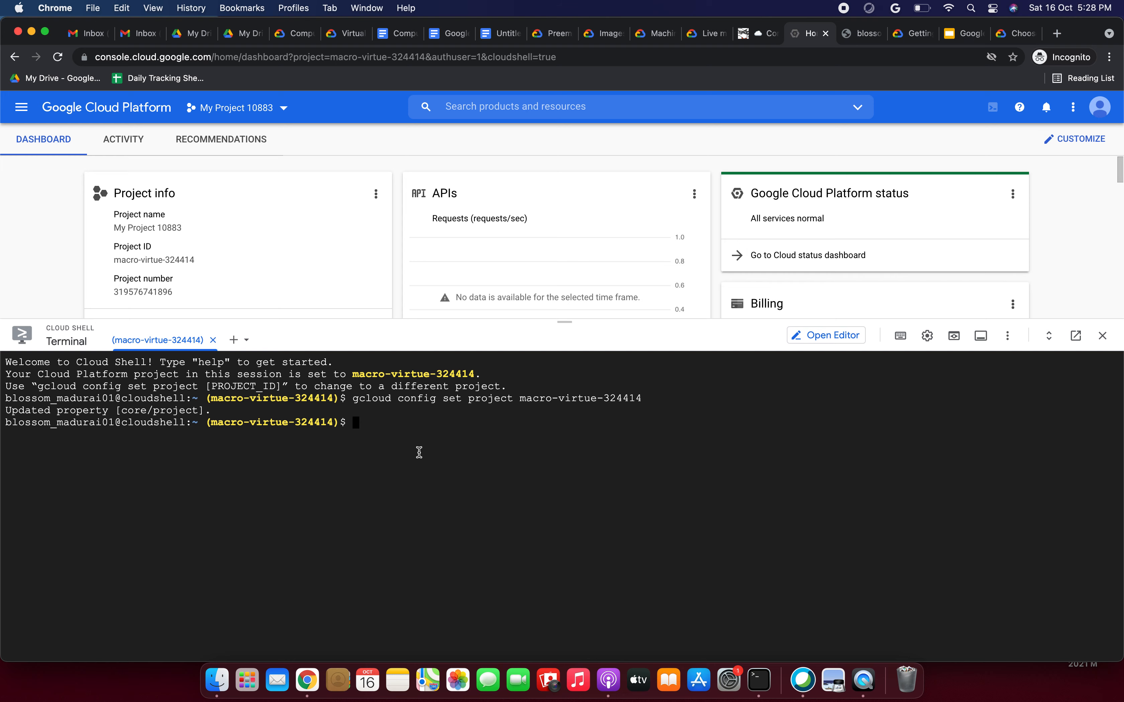
- Read through the sample vm.yaml configuration in the "Define your resources" section of the Deployment Manager quickstart
left_click(910, 34)
scroll(503, 440, "down", 10)
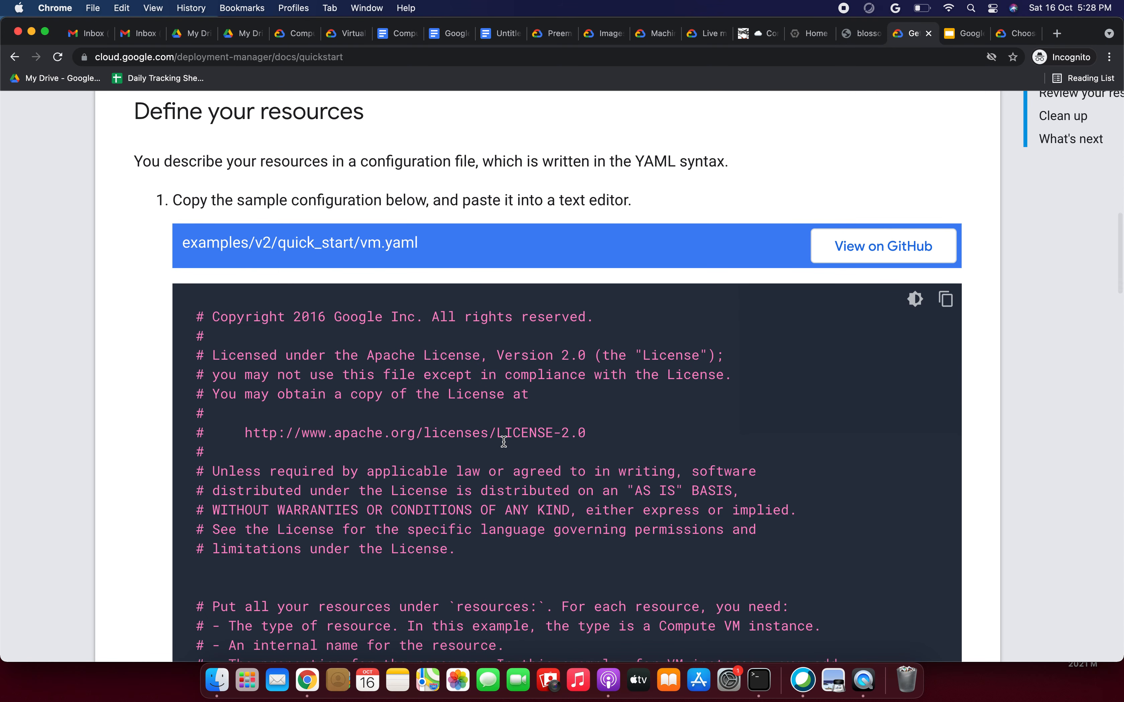
scroll(375, 399, "down", 15)
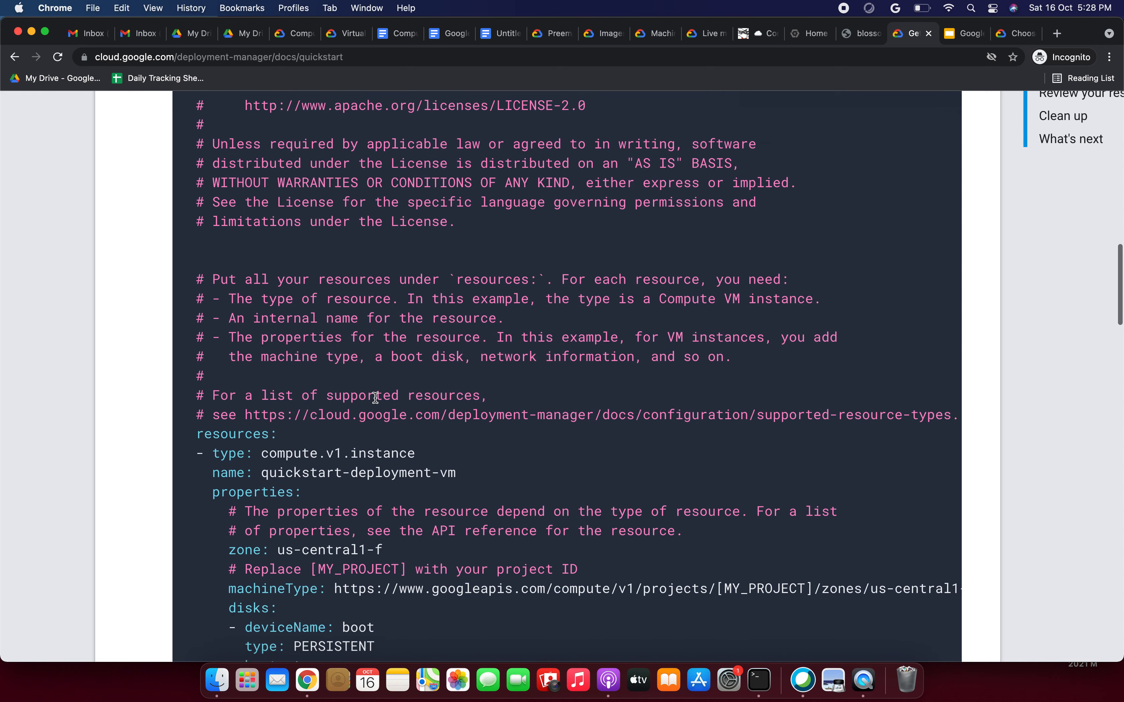
scroll(375, 398, "down", 5)
scroll(374, 398, "up", 12)
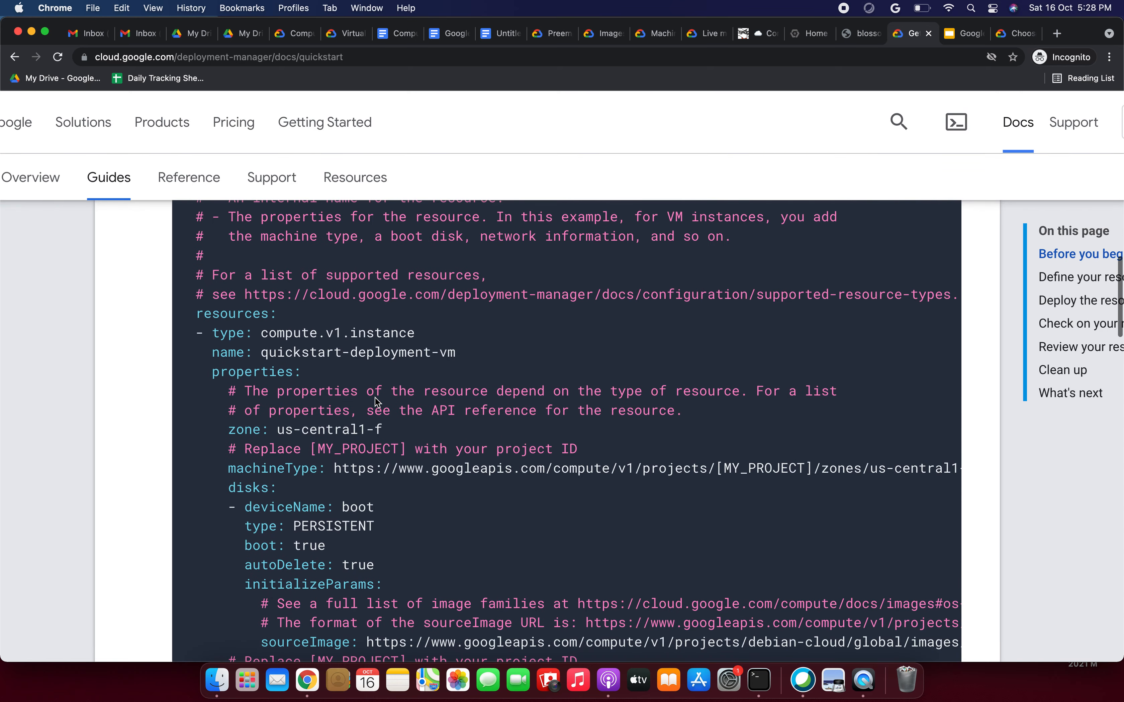
scroll(375, 398, "up", 2)
scroll(376, 398, "down", 7)
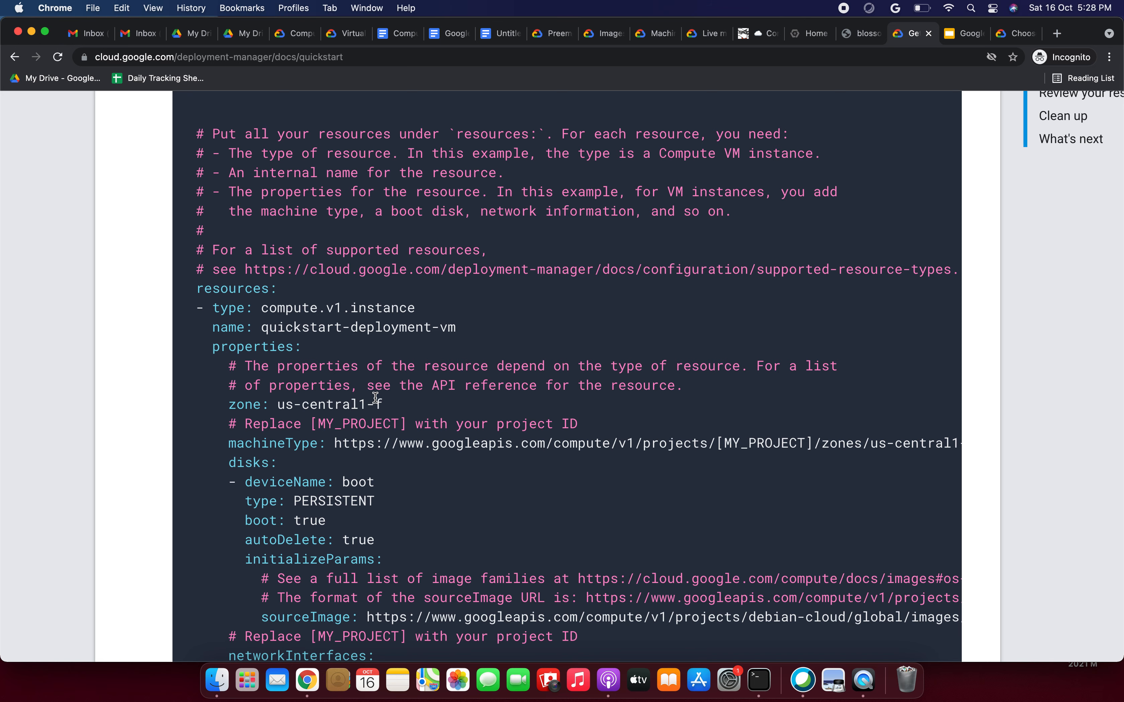
- Examine the machine type, source image and zone values in the sample vm.yaml configuration
scroll(573, 443, "right", 5)
scroll(574, 442, "right", 5)
left_click_drag(809, 443, 874, 443)
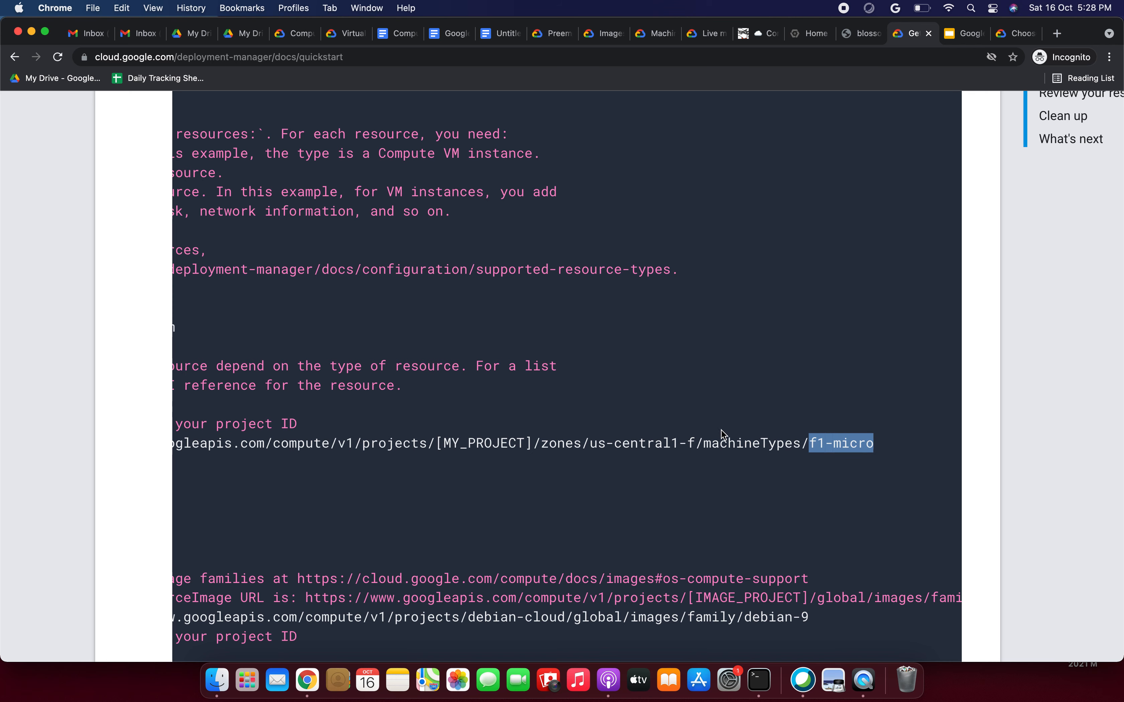
scroll(724, 434, "left", 10)
scroll(716, 429, "left", 1)
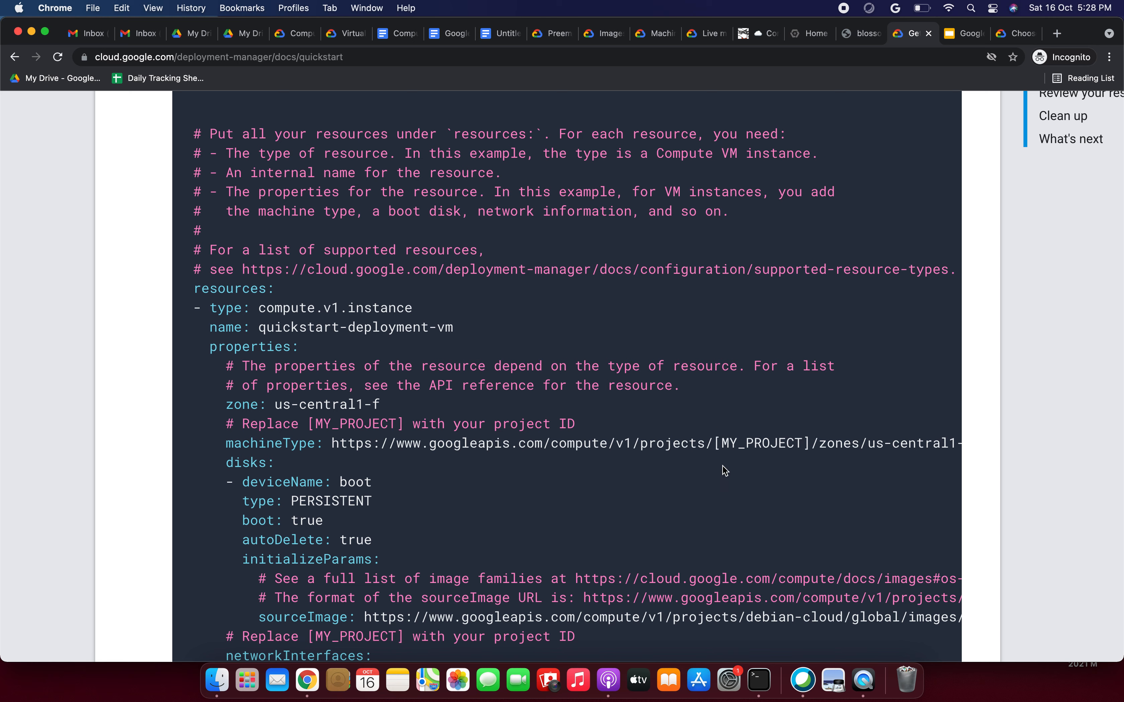
scroll(655, 461, "down", 2)
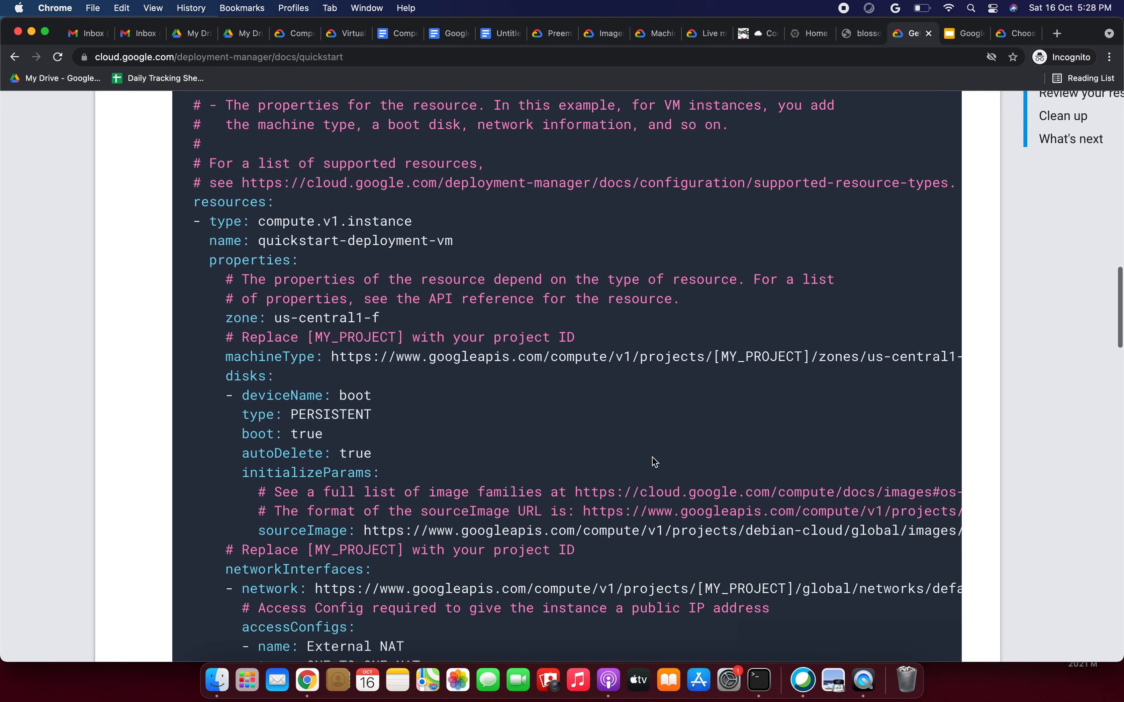
scroll(694, 503, "right", 5)
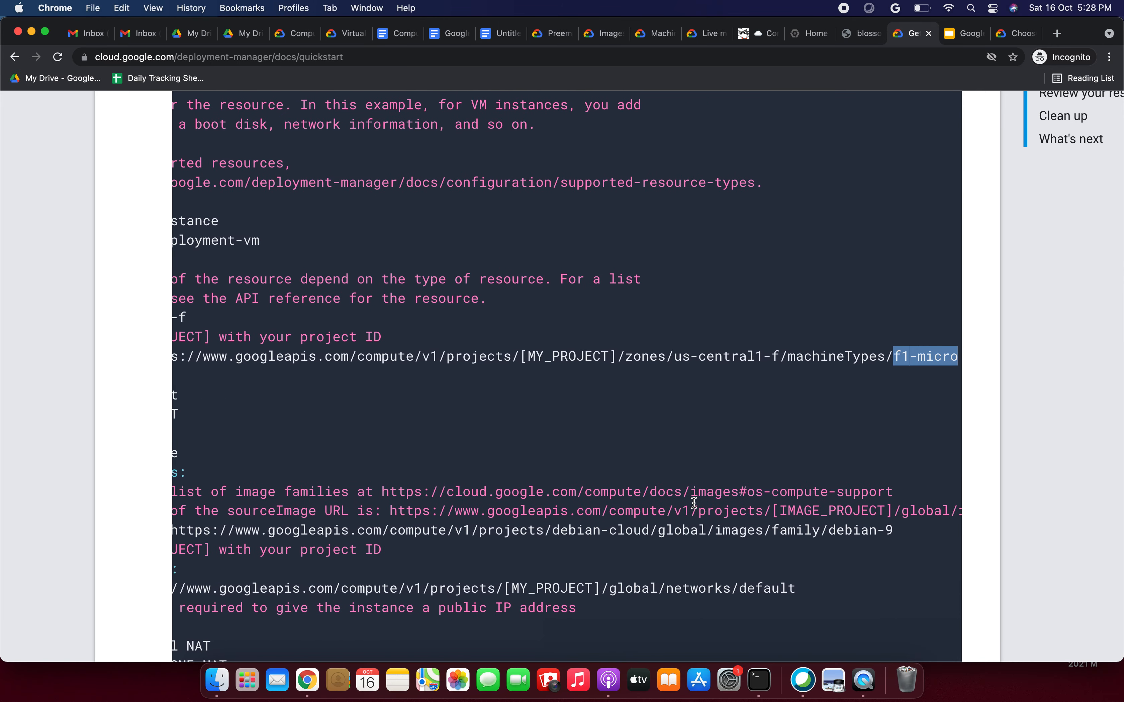
double_click(846, 530)
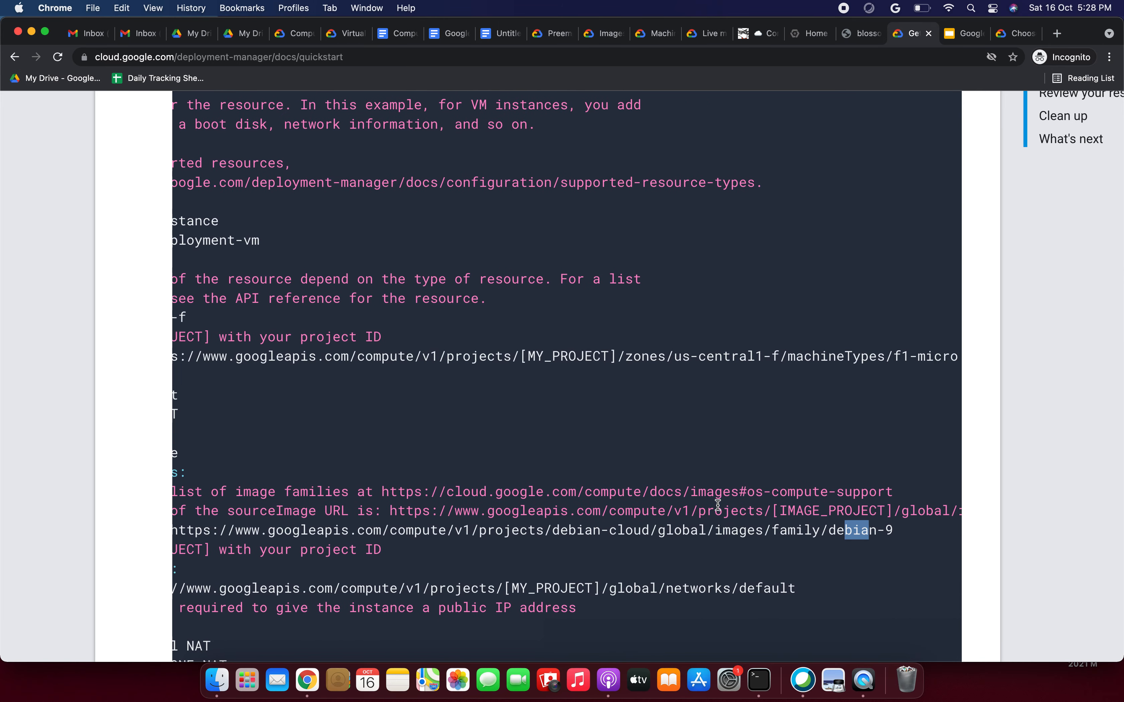
scroll(718, 505, "left", 5)
left_click_drag(285, 320, 382, 320)
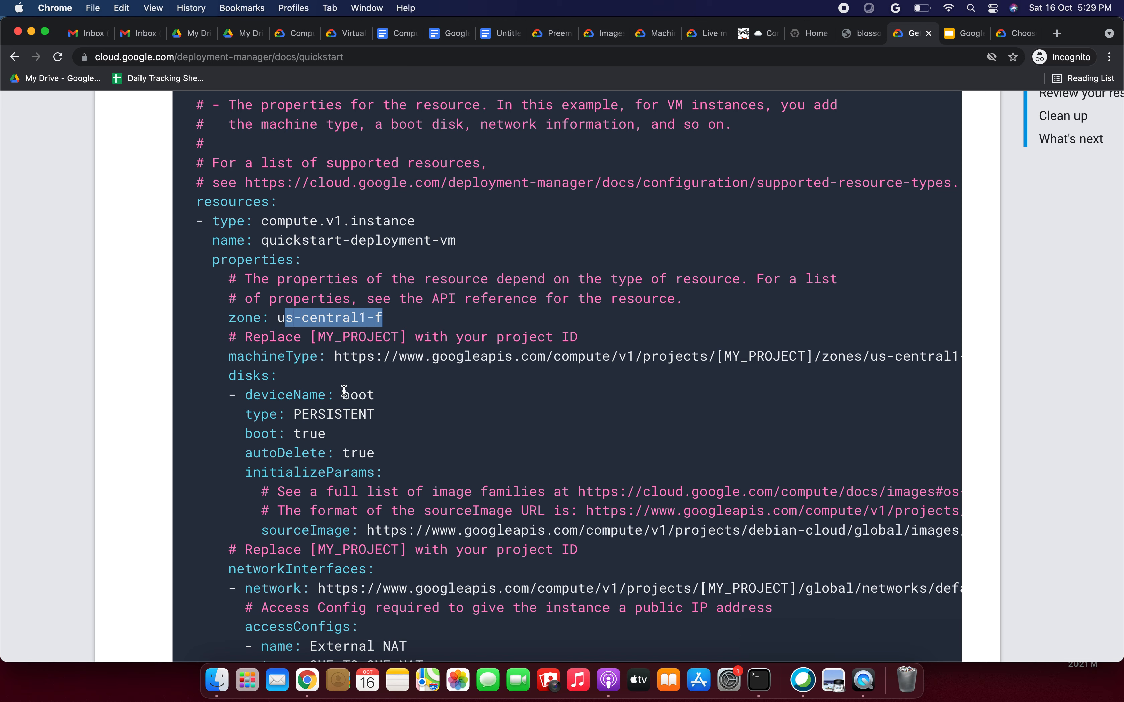
scroll(412, 435, "down", 3)
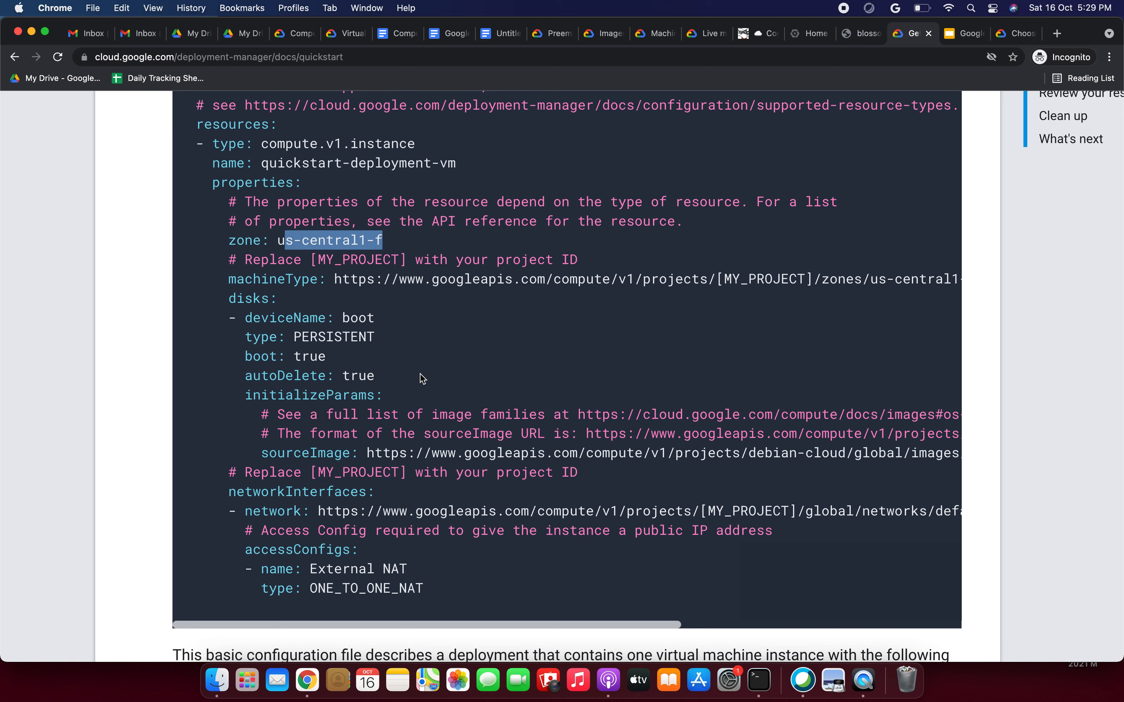
scroll(422, 378, "up", 5)
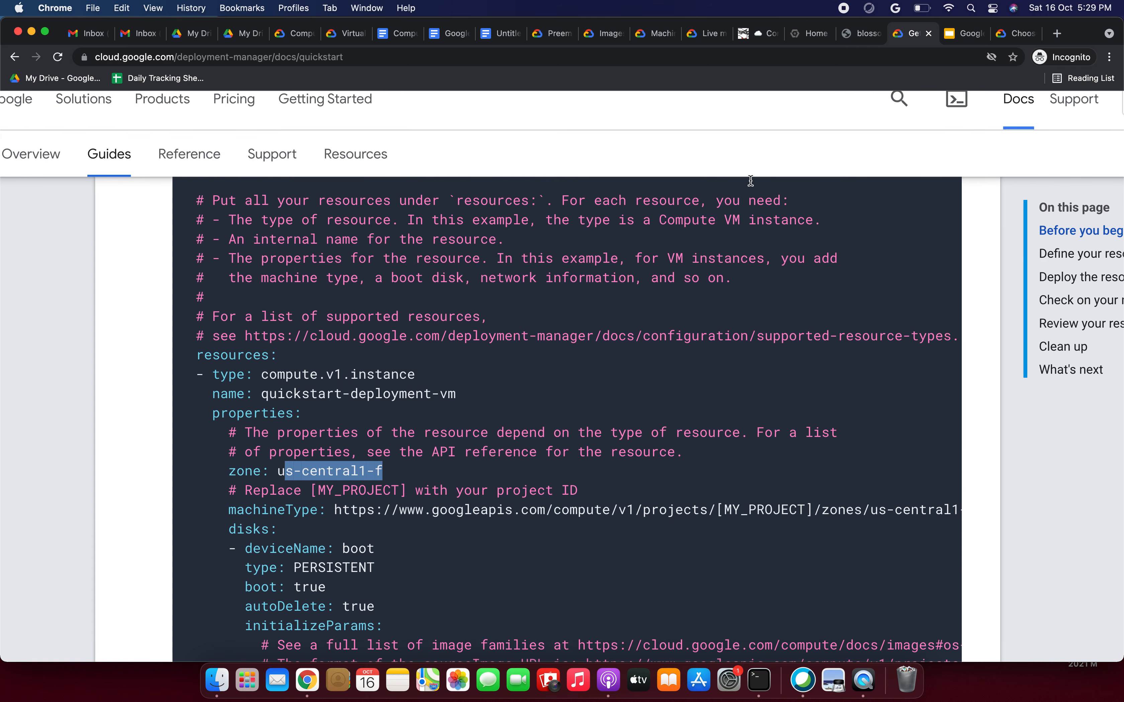
- Open the Cloud Shell Editor from the console in a new window and close the older duplicate editor page
left_click(810, 33)
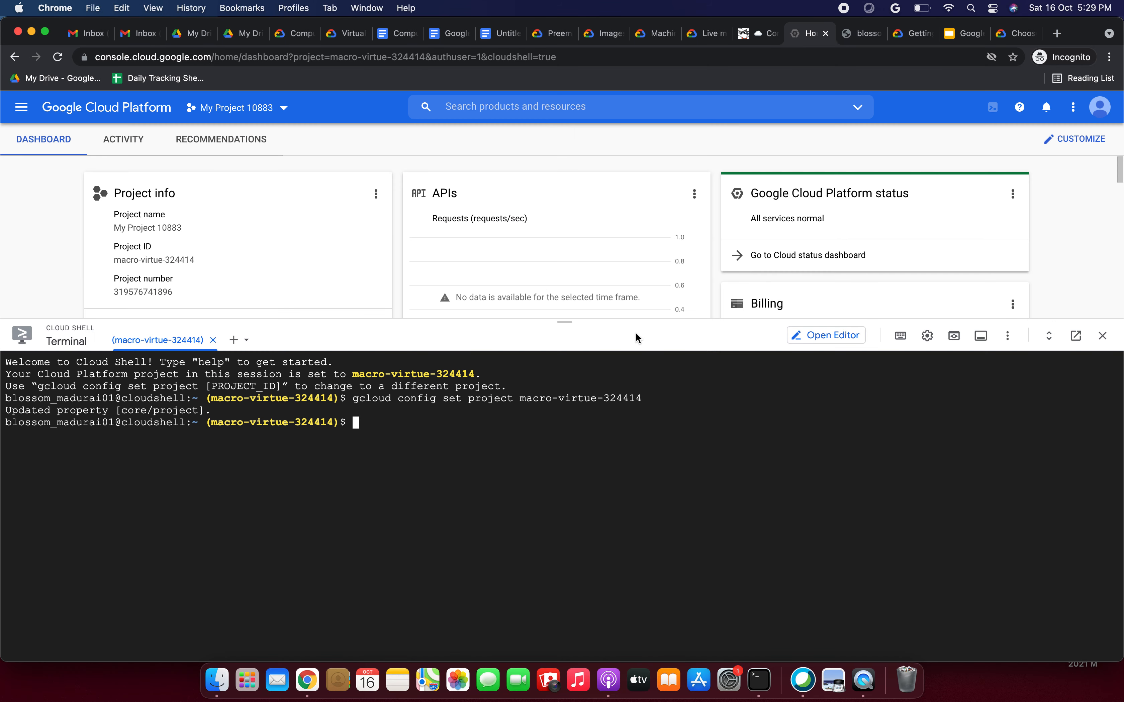
left_click(796, 337)
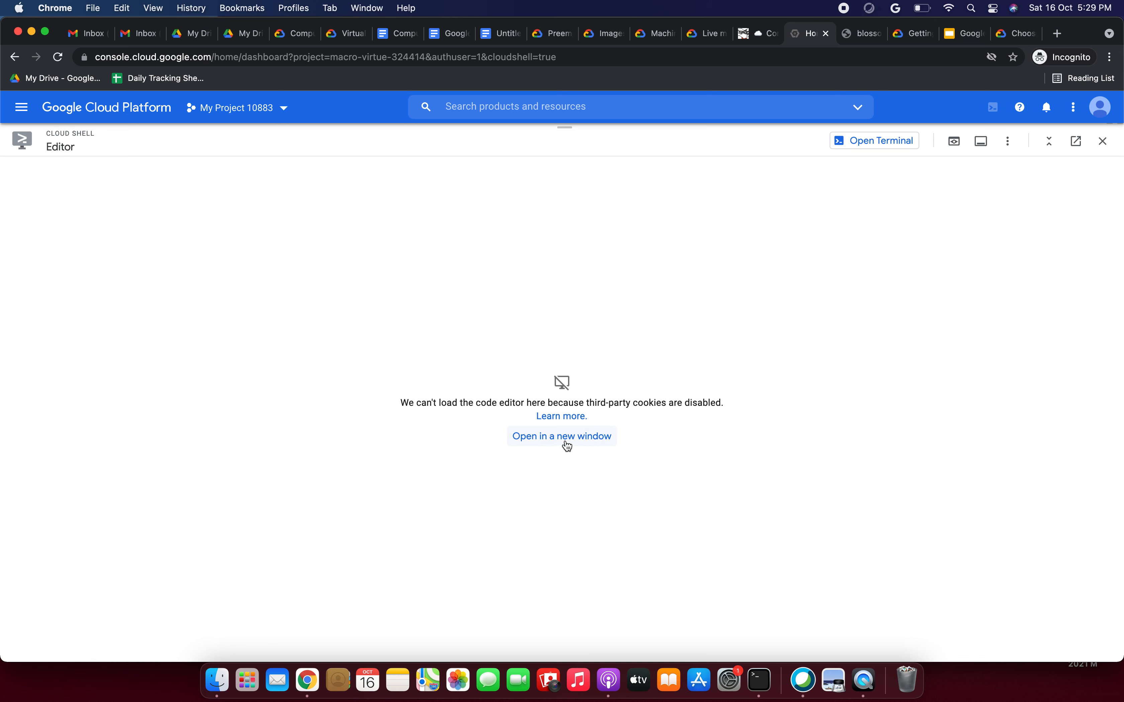
left_click(551, 439)
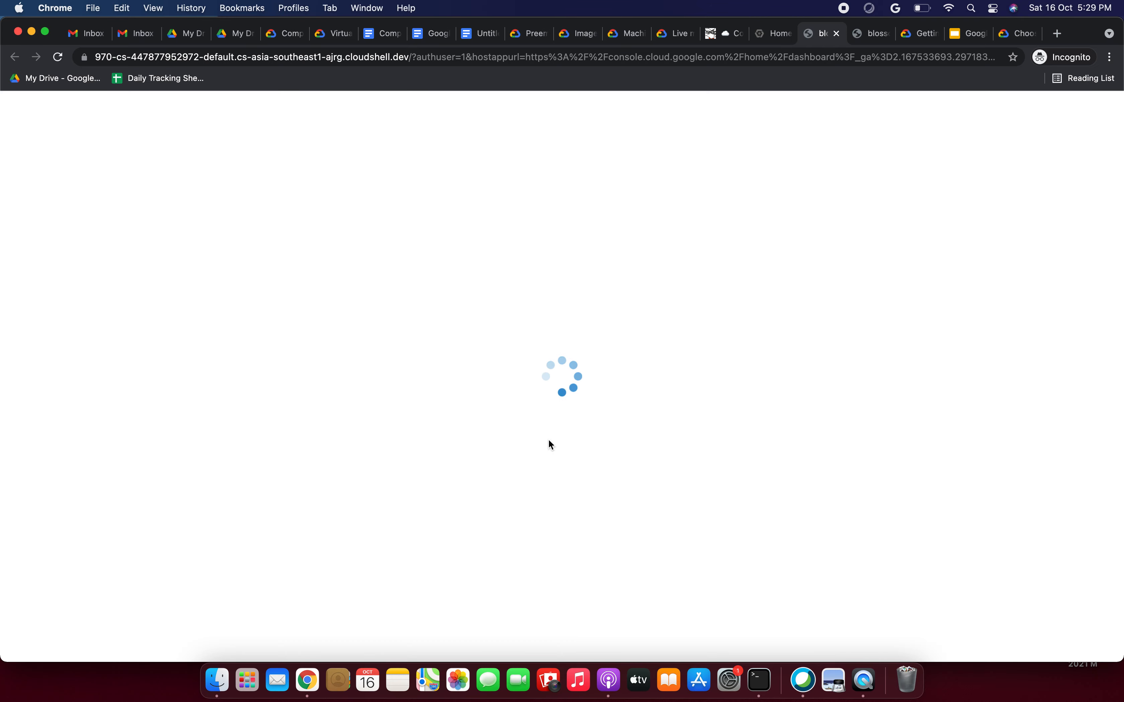
left_click(872, 41)
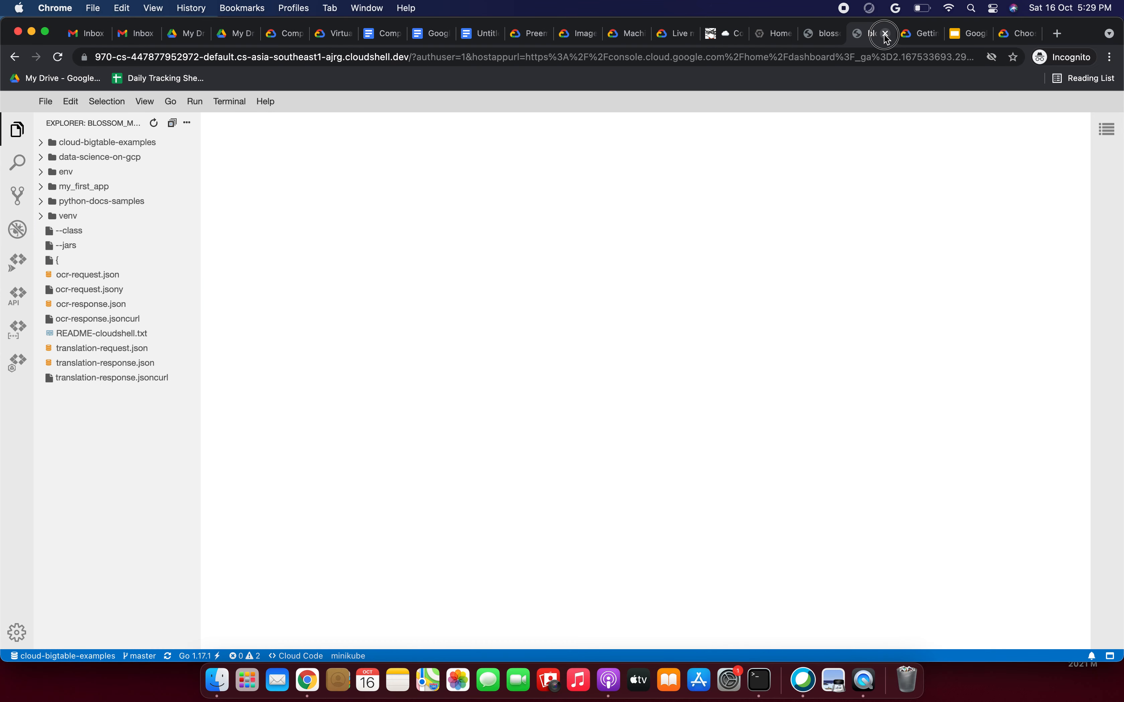
left_click(886, 33)
left_click(820, 33)
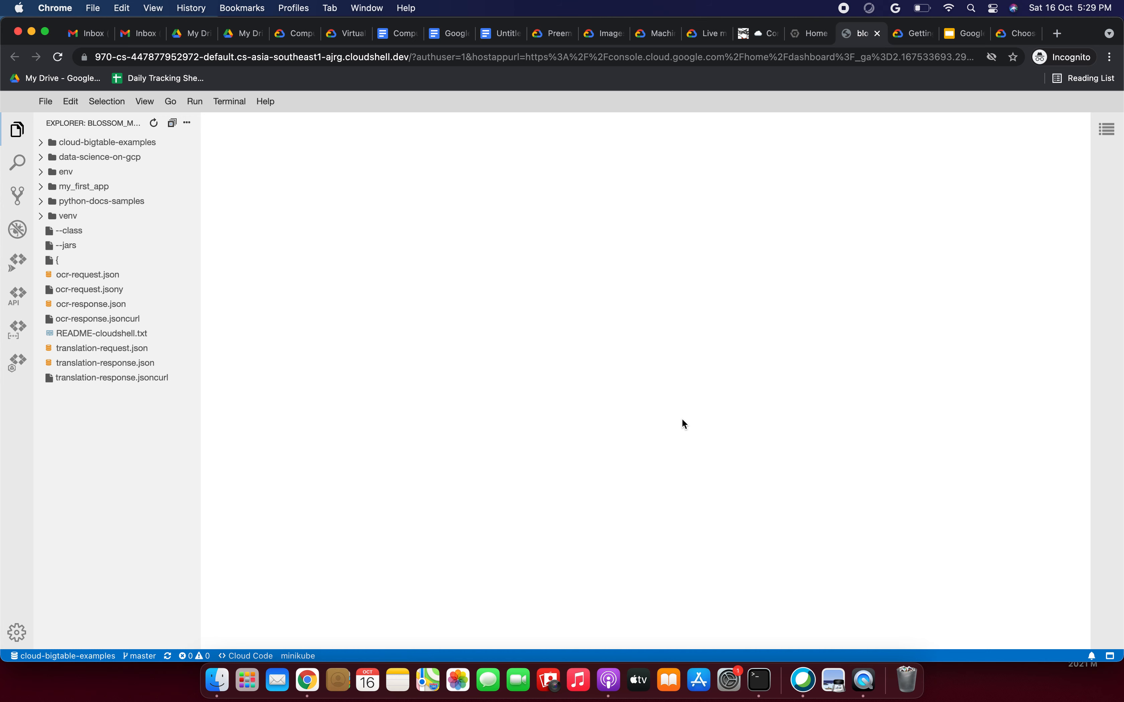
left_click(803, 37)
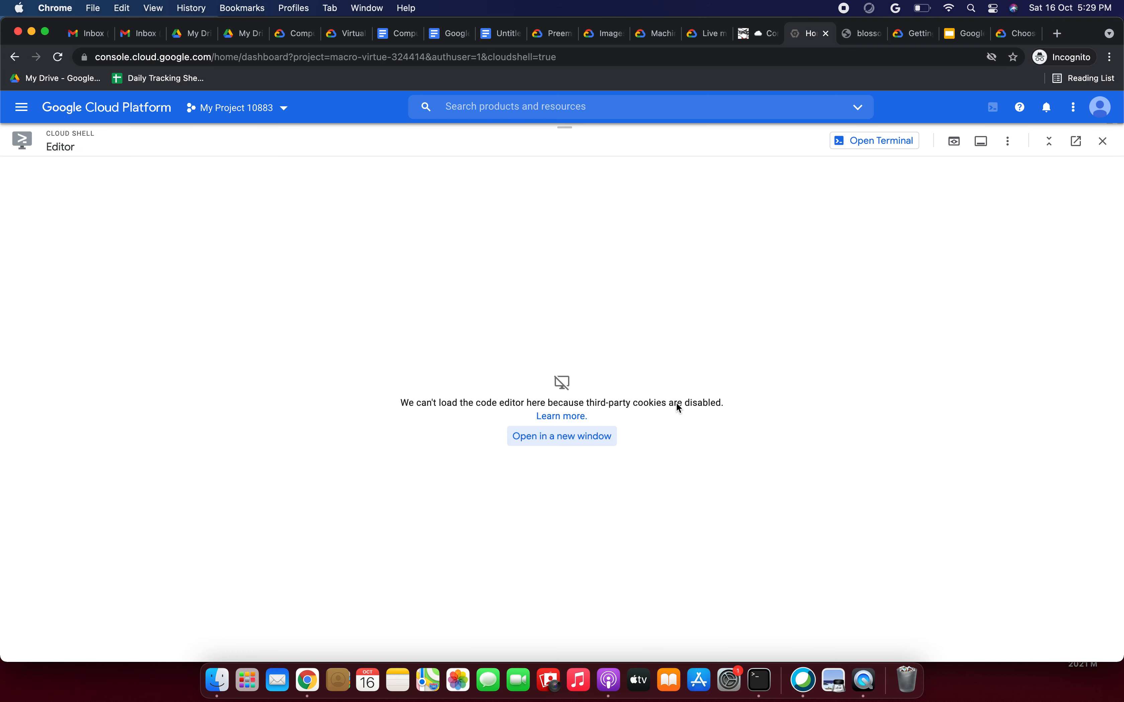
left_click(856, 37)
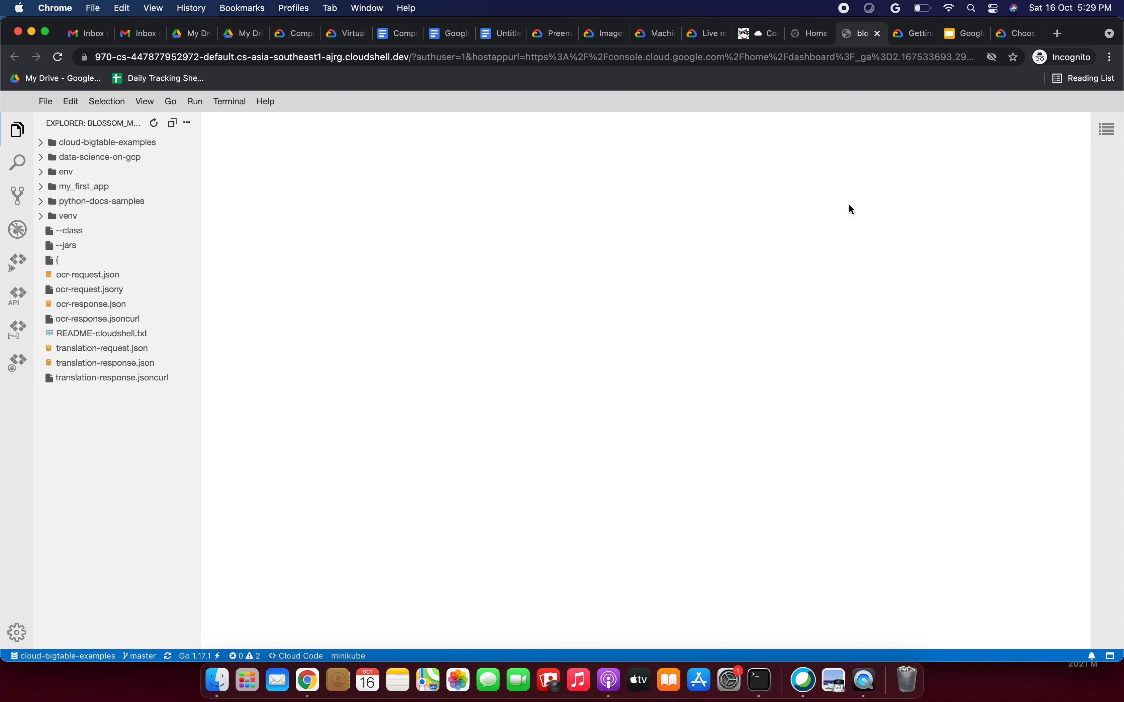
left_click(811, 34)
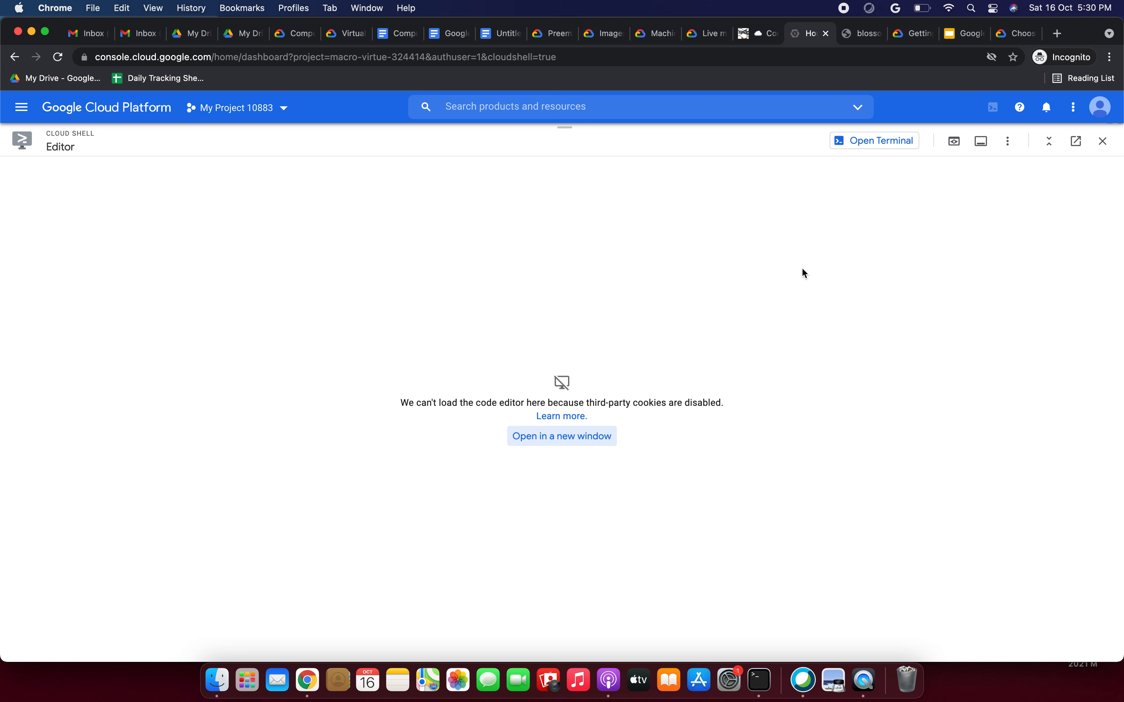
left_click(860, 33)
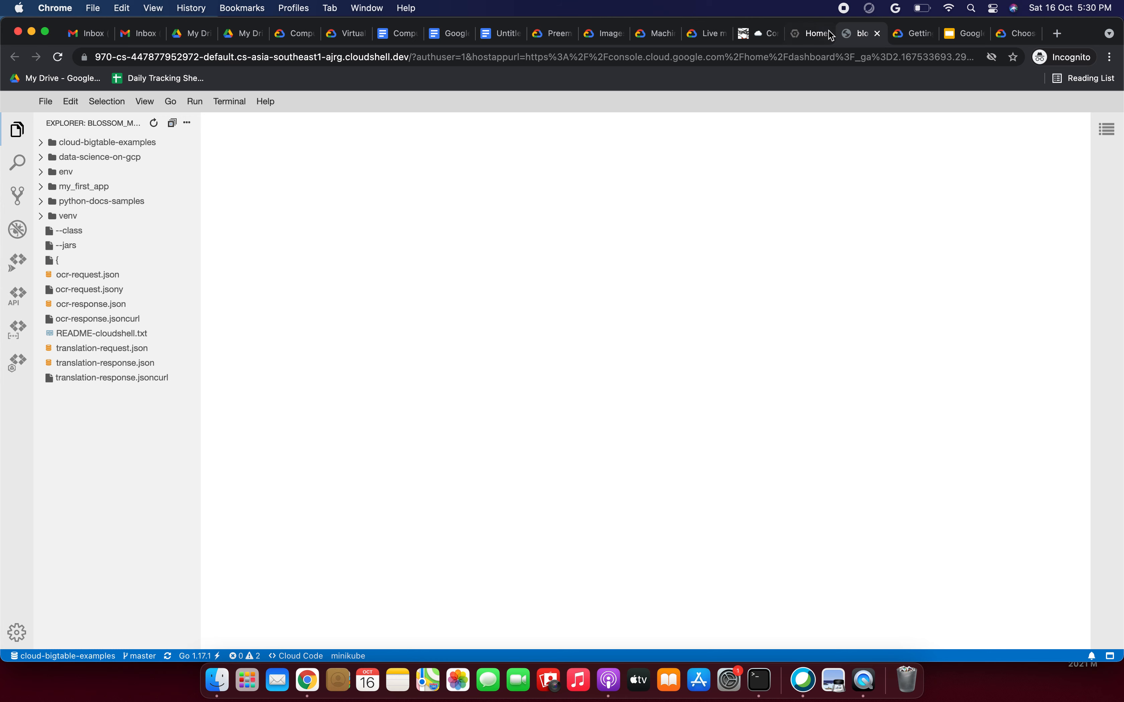
left_click(829, 33)
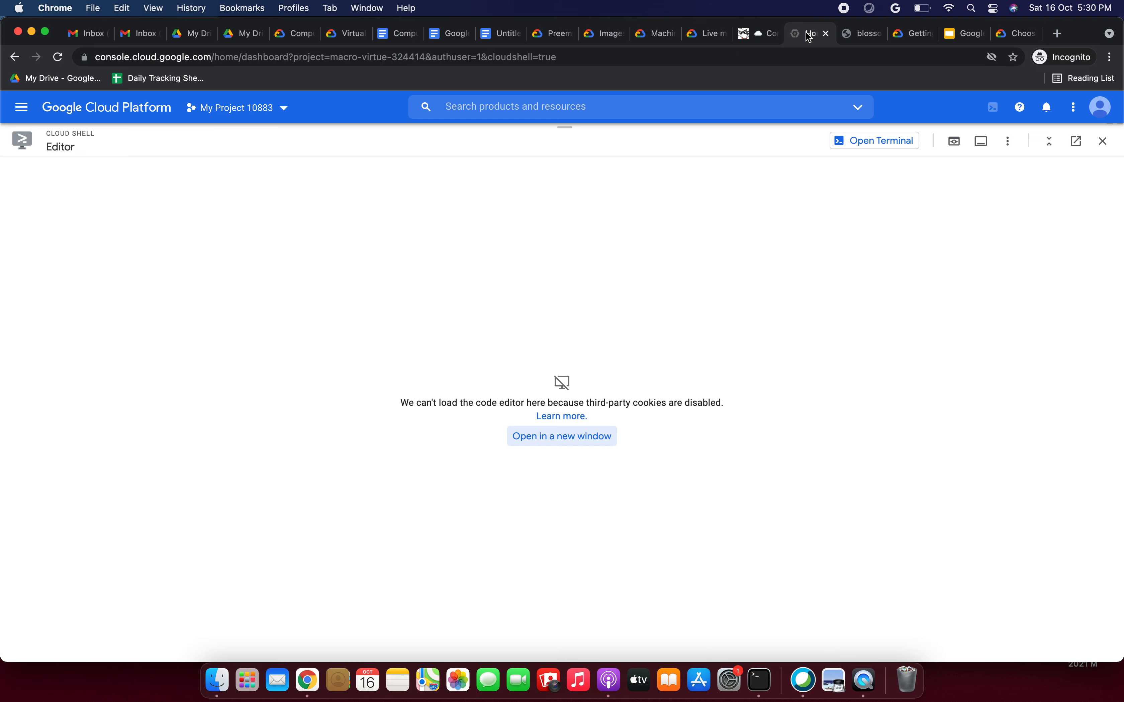
left_click(866, 32)
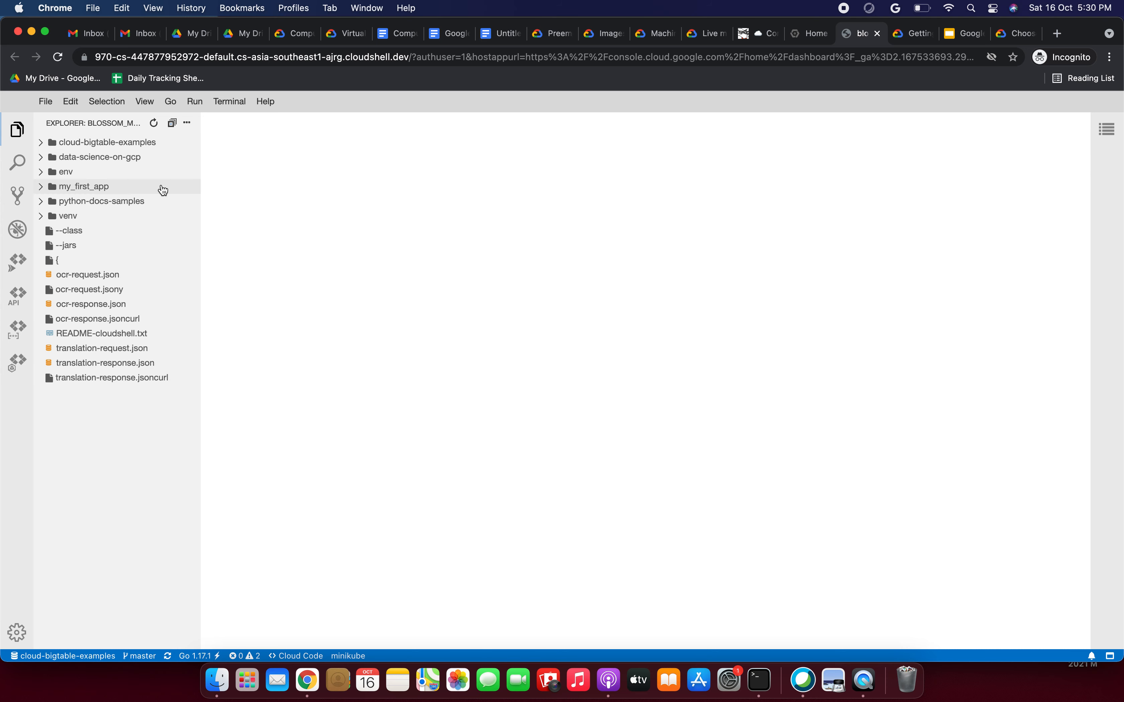
- Create a new file named vm.yaml in the home folder with the Cloud Shell Editor
left_click(48, 103)
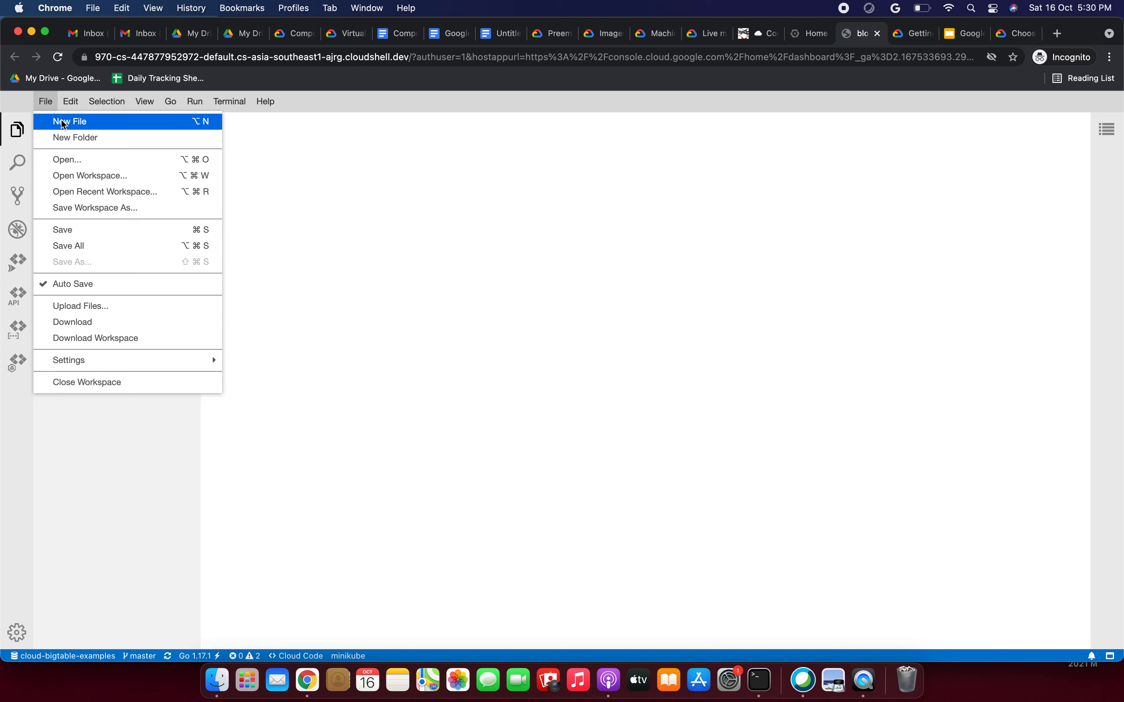
left_click(62, 122)
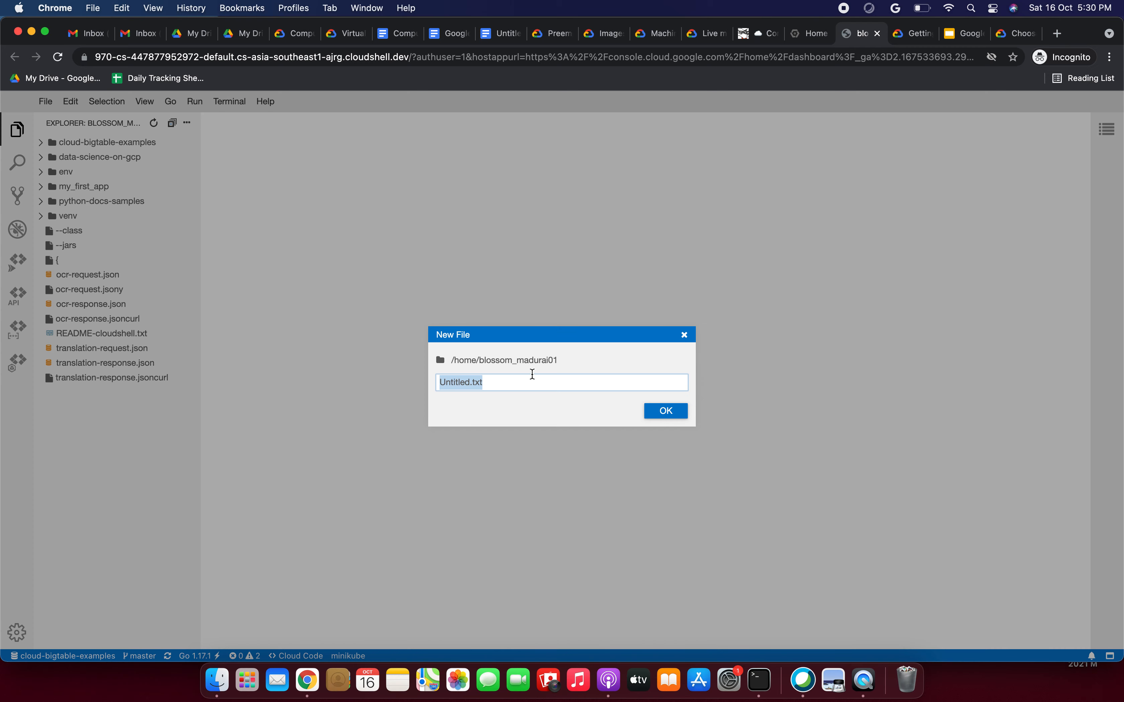
type("vm.yaml")
left_click(666, 414)
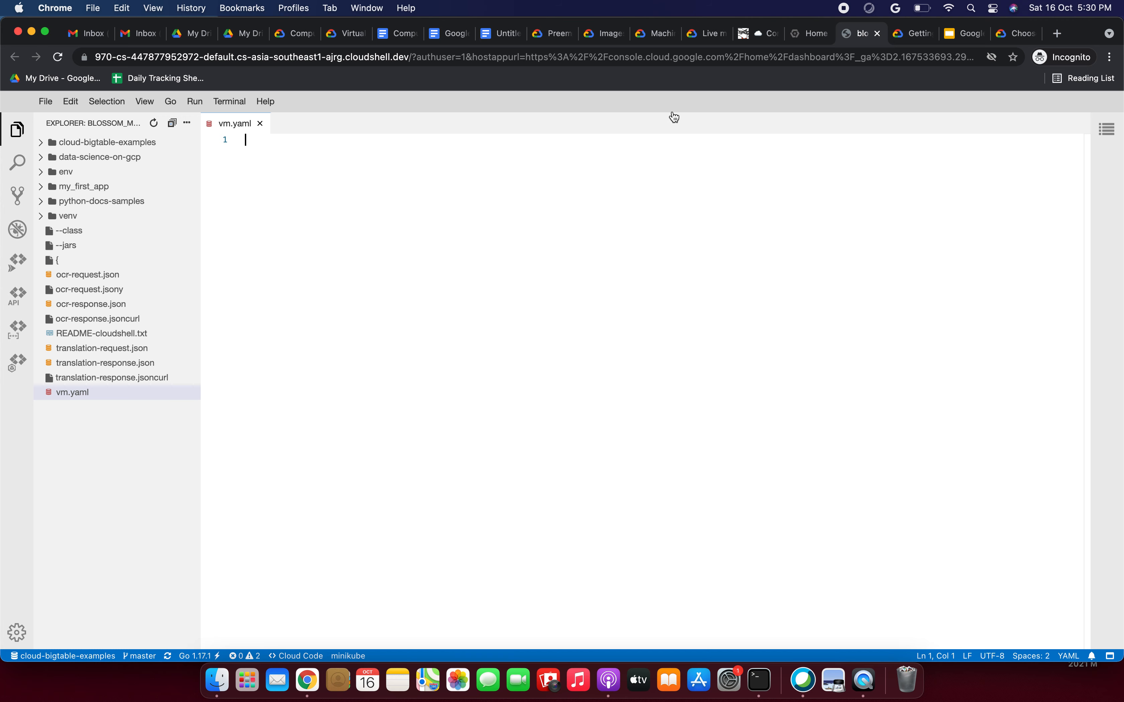
- Copy the sample vm.yaml configuration from the Deployment Manager quickstart into the empty vm.yaml file in the Cloud Shell Editor
left_click(903, 42)
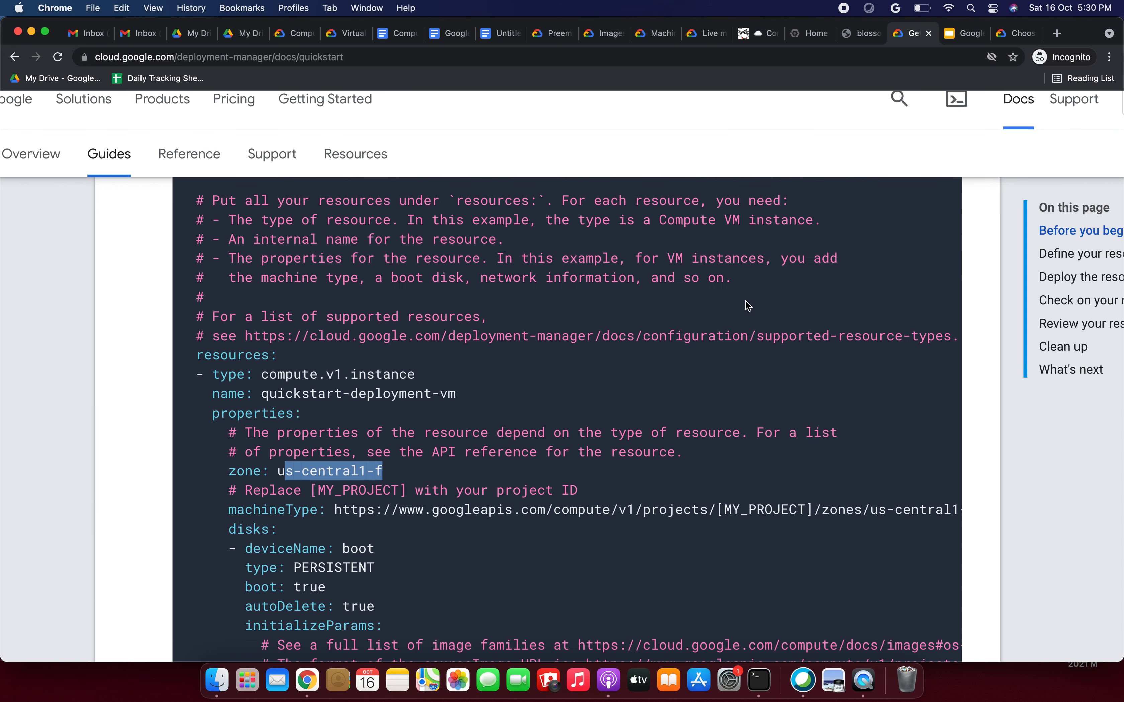
scroll(745, 303, "up", 10)
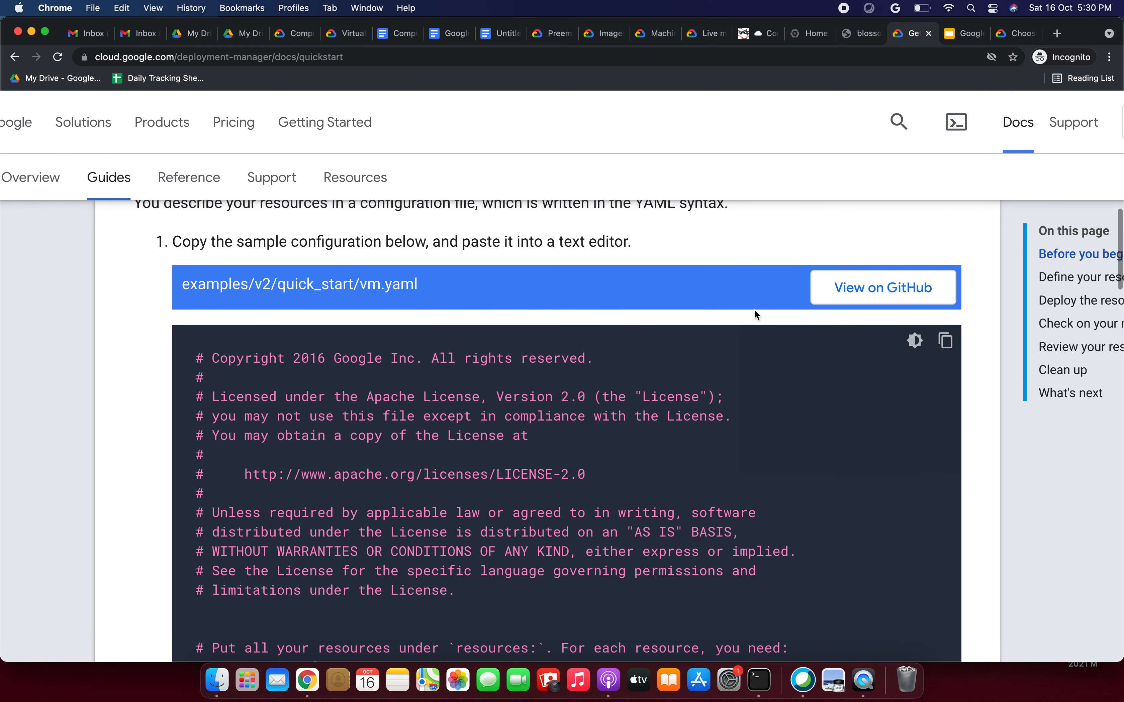
scroll(702, 349, "down", 2)
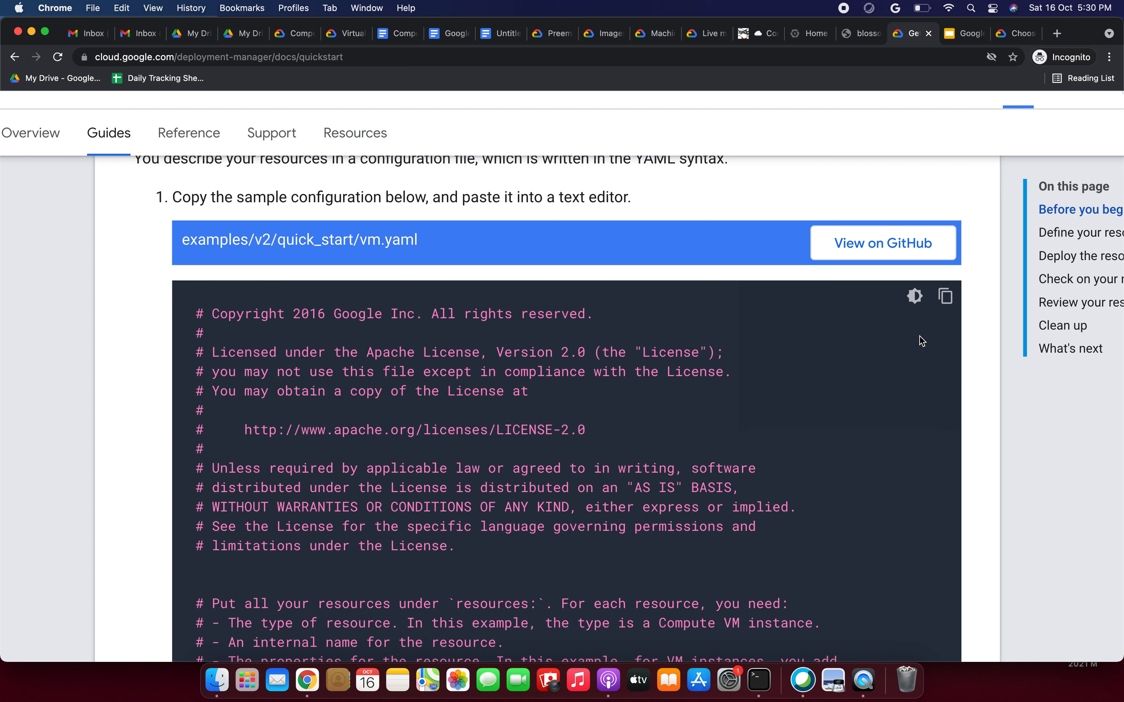
left_click(946, 298)
left_click(856, 39)
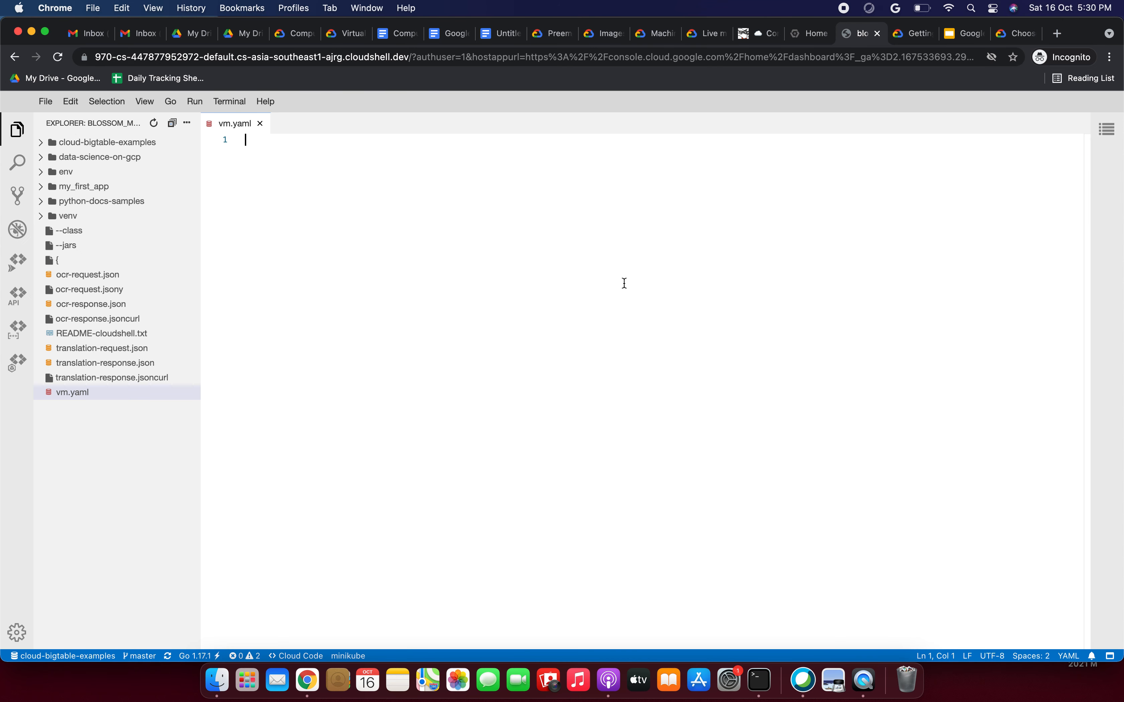
key("super+v")
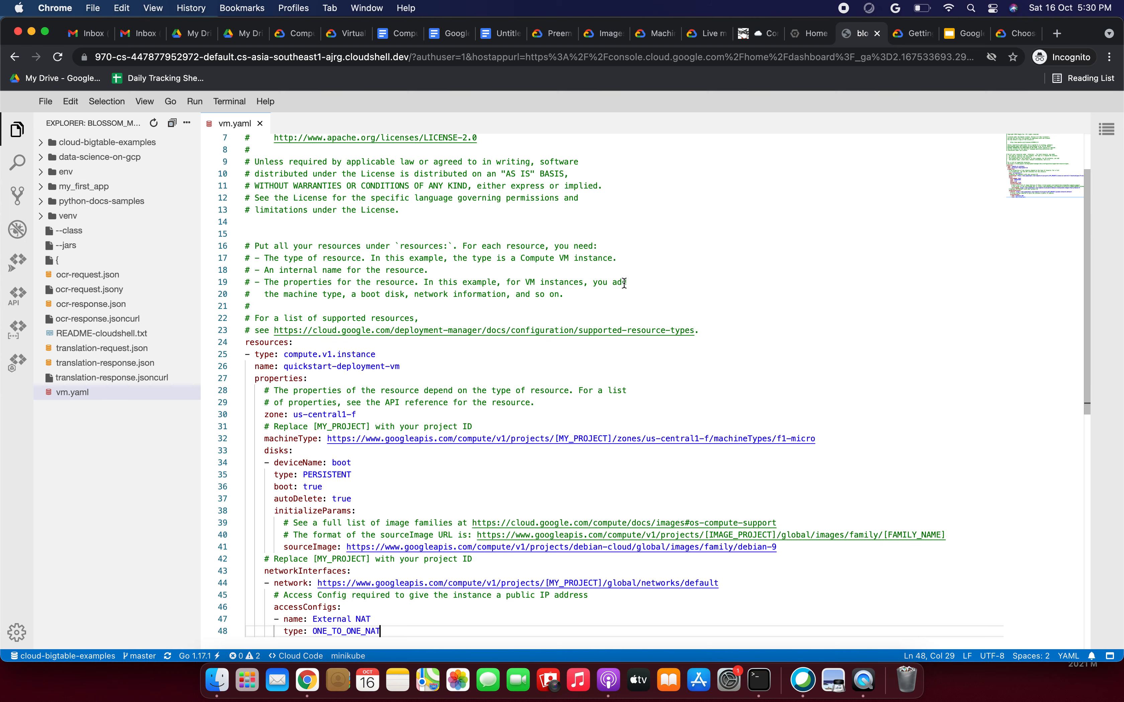
- Copy the project ID macro-virtue-324414 from the Cloud Shell terminal prompt and return to vm.yaml in the editor
left_click(797, 34)
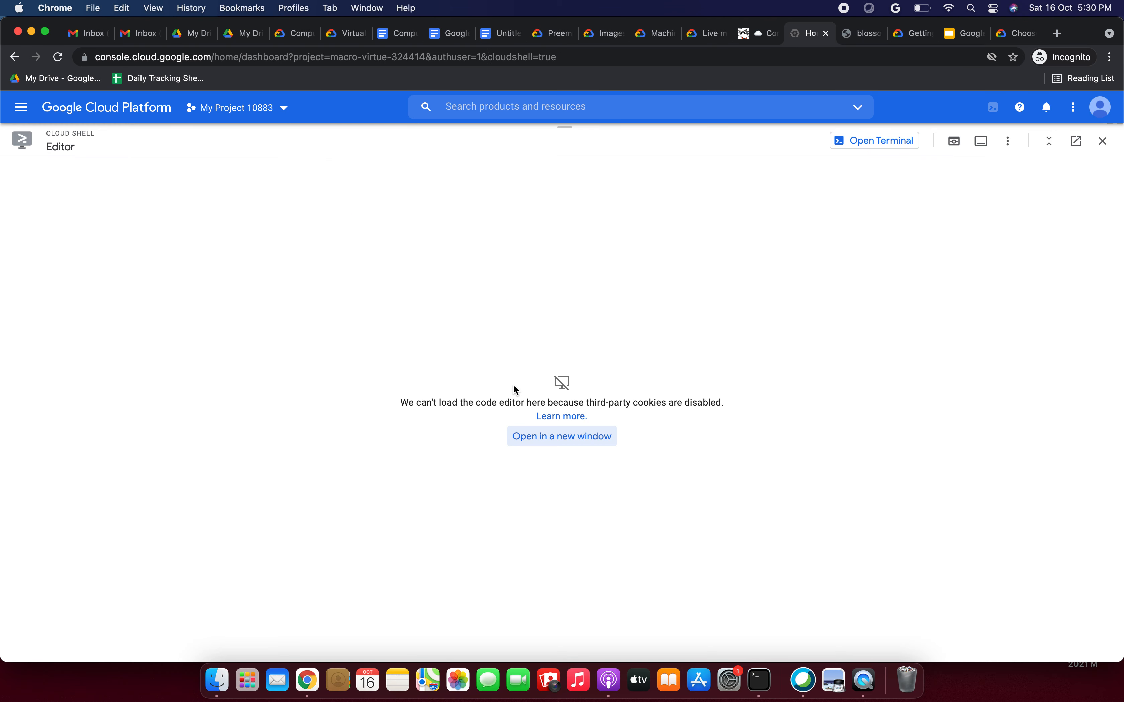
left_click(843, 142)
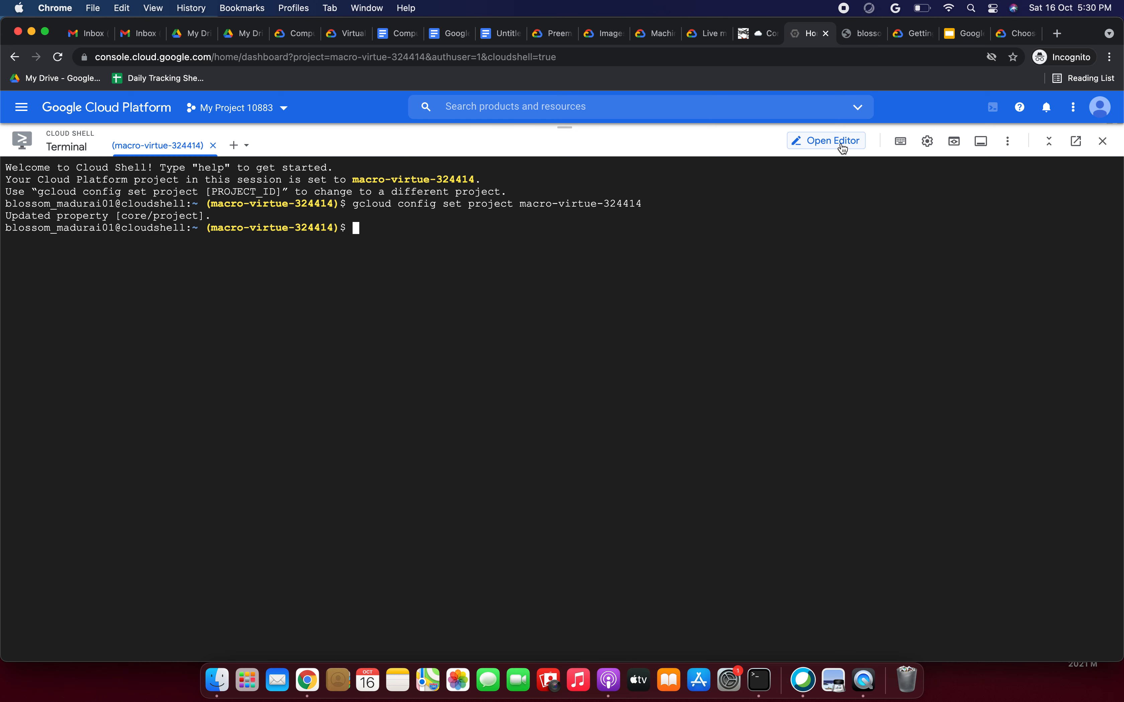
left_click_drag(333, 228, 211, 228)
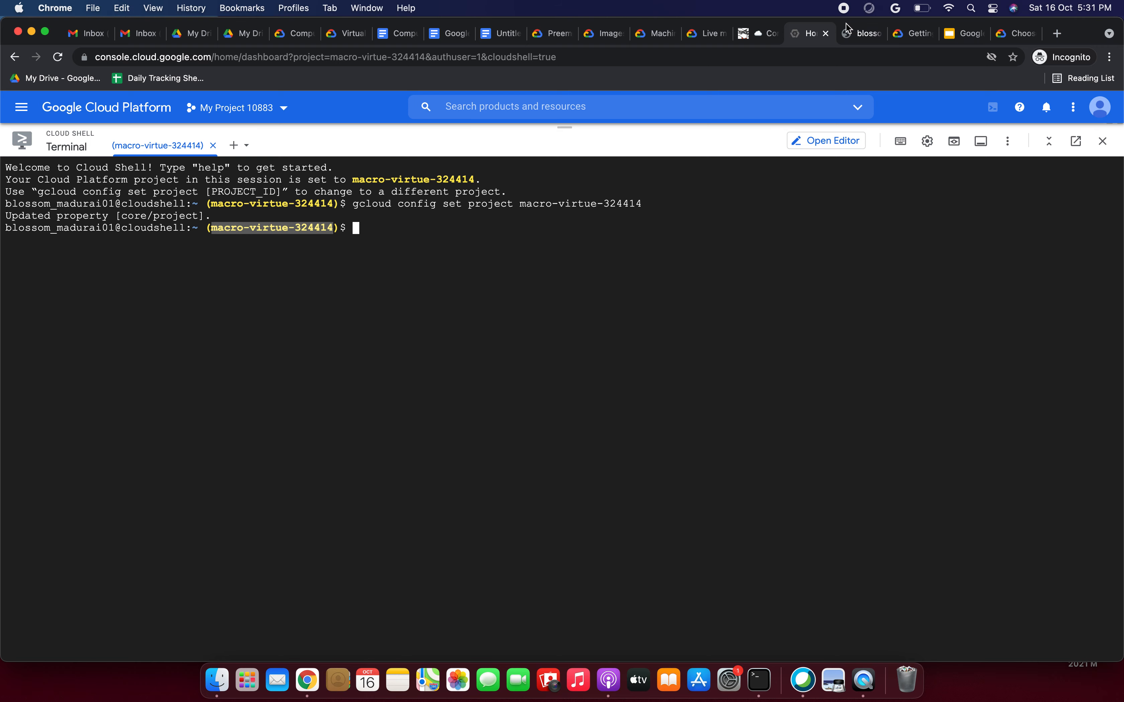
left_click(862, 33)
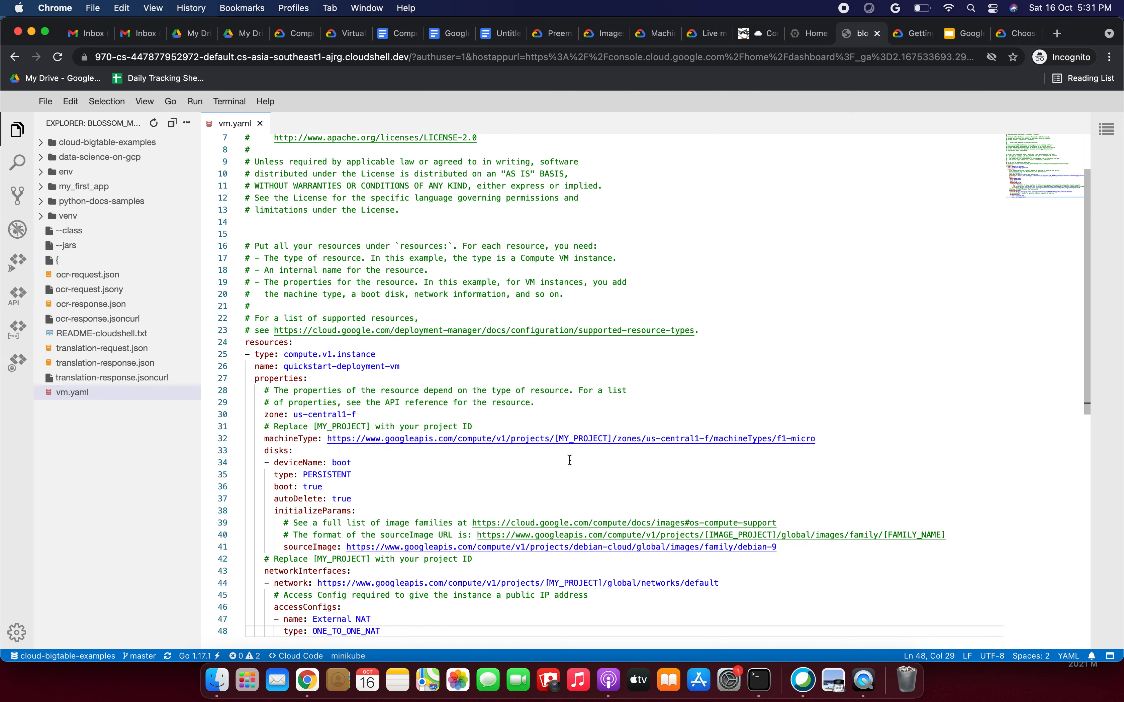
- Replace the [MY_PROJECT] placeholder, brackets included, in the machineType URL of vm.yaml with macro-virtue-324414 and save the file
left_click(607, 438)
key("BackSpace")
key("BackSpace")
key("BackSpace")
key("BackSpace")
key("BackSpace")
key("BackSpace")
key("BackSpace")
key("BackSpace")
key("BackSpace")
key("BackSpace")
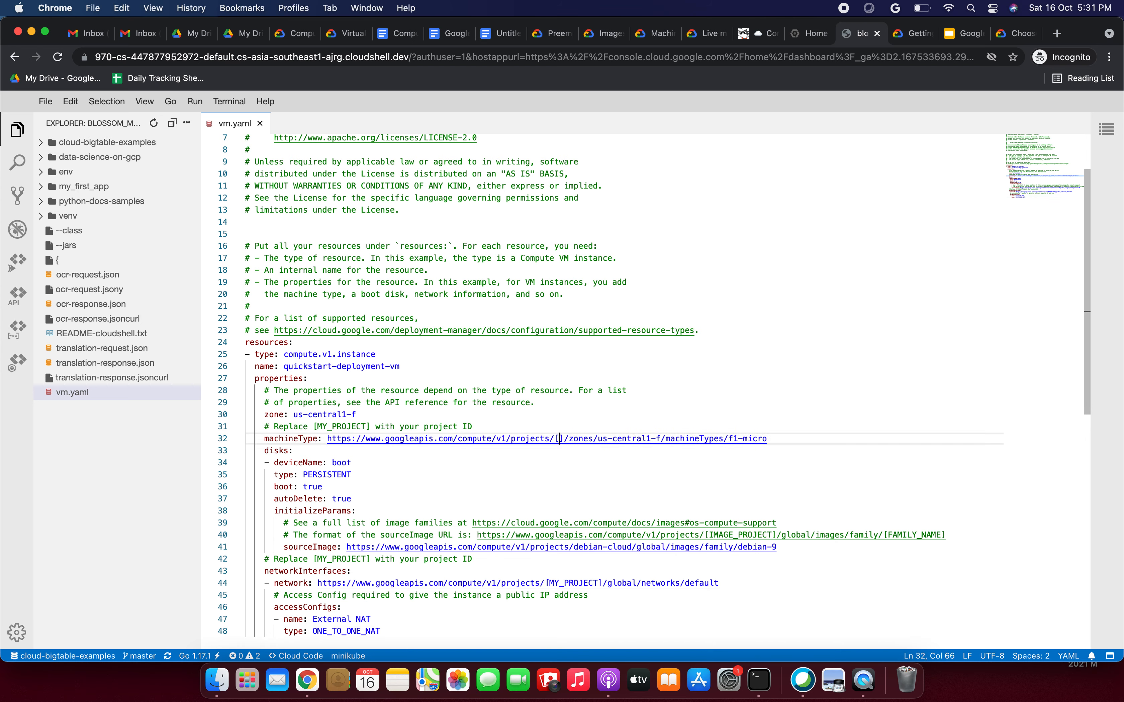
key("super+v")
key("Right")
key("BackSpace")
key("Left")
key("Left")
key("Left")
key("Left")
key("Left")
key("Left")
key("Left")
key("Left")
key("Left")
key("Left")
key("Left")
key("Left")
key("Left")
key("Left")
key("Left")
key("Left")
key("Left")
key("Left")
key("Left")
key("BackSpace")
key("super+s")
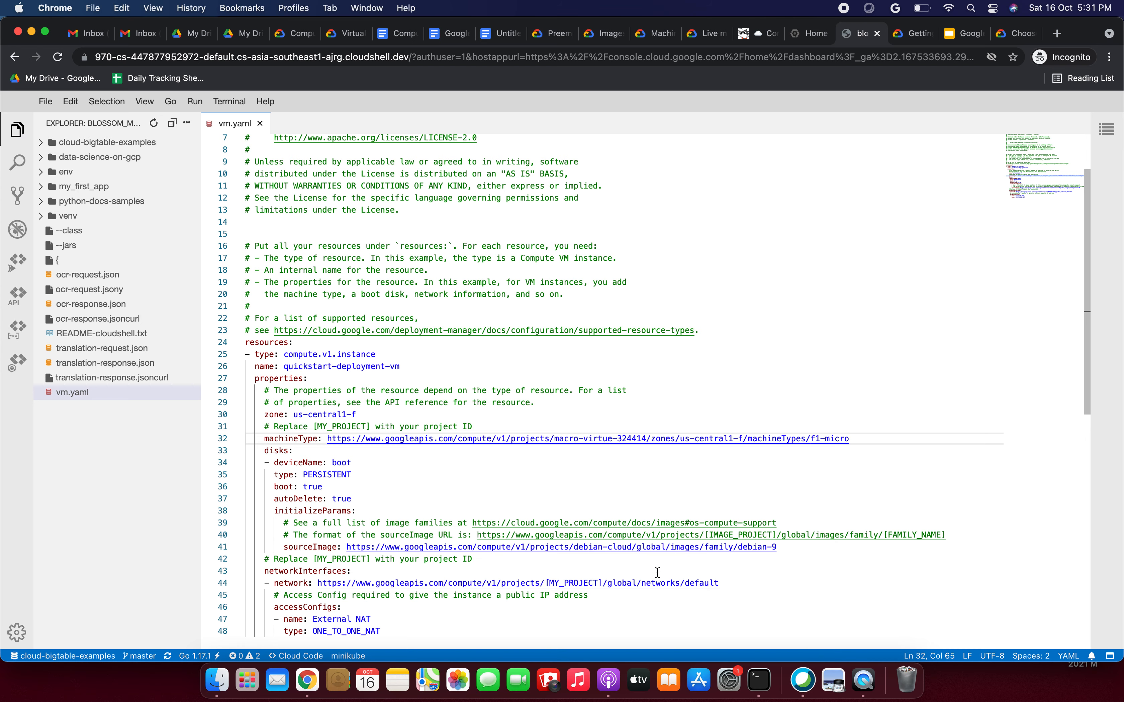
- Replace the [MY_PROJECT] placeholder in the network URL under networkInterfaces with macro-virtue-324414 and save vm.yaml
left_click(602, 583)
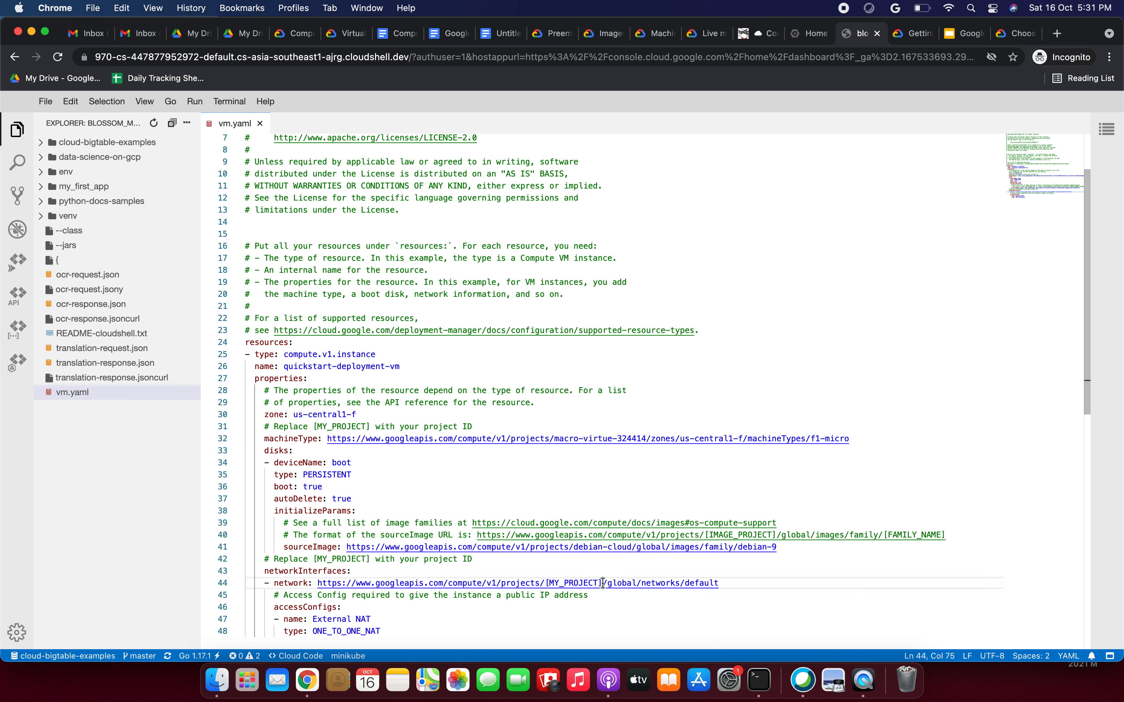
key("BackSpace")
key("BackSpace")
key("BackSpace")
key("BackSpace")
key("BackSpace")
key("BackSpace")
key("BackSpace")
key("BackSpace")
key("BackSpace")
key("BackSpace")
key("BackSpace")
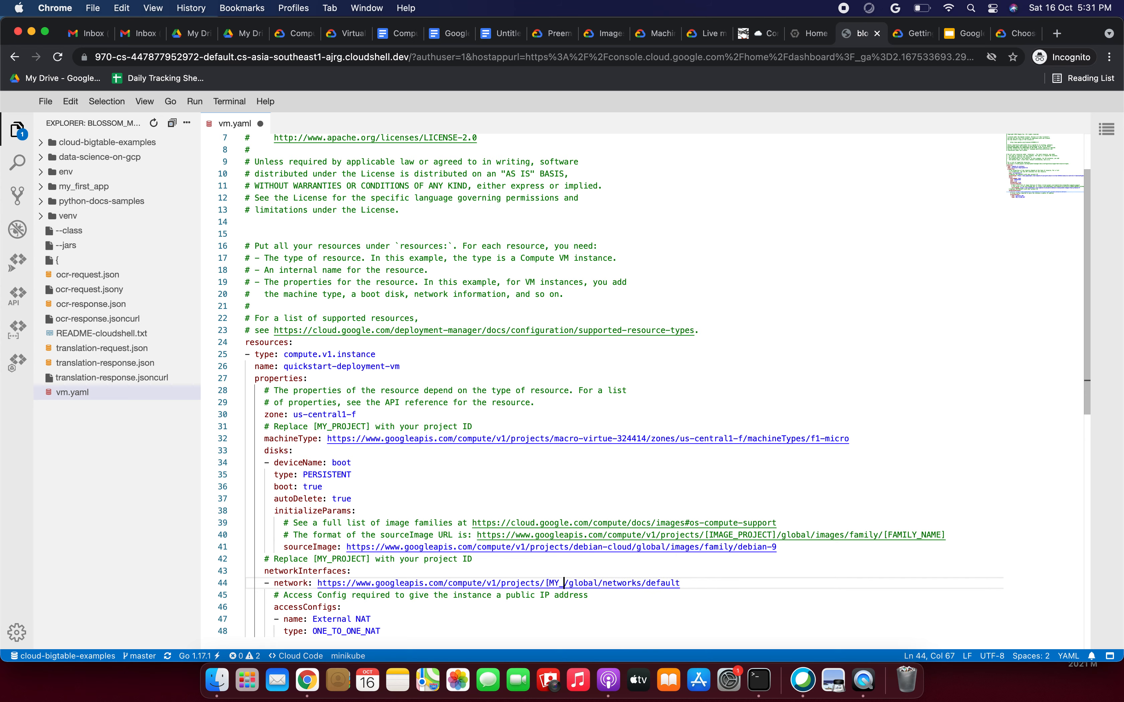
key("BackSpace")
key("super+v")
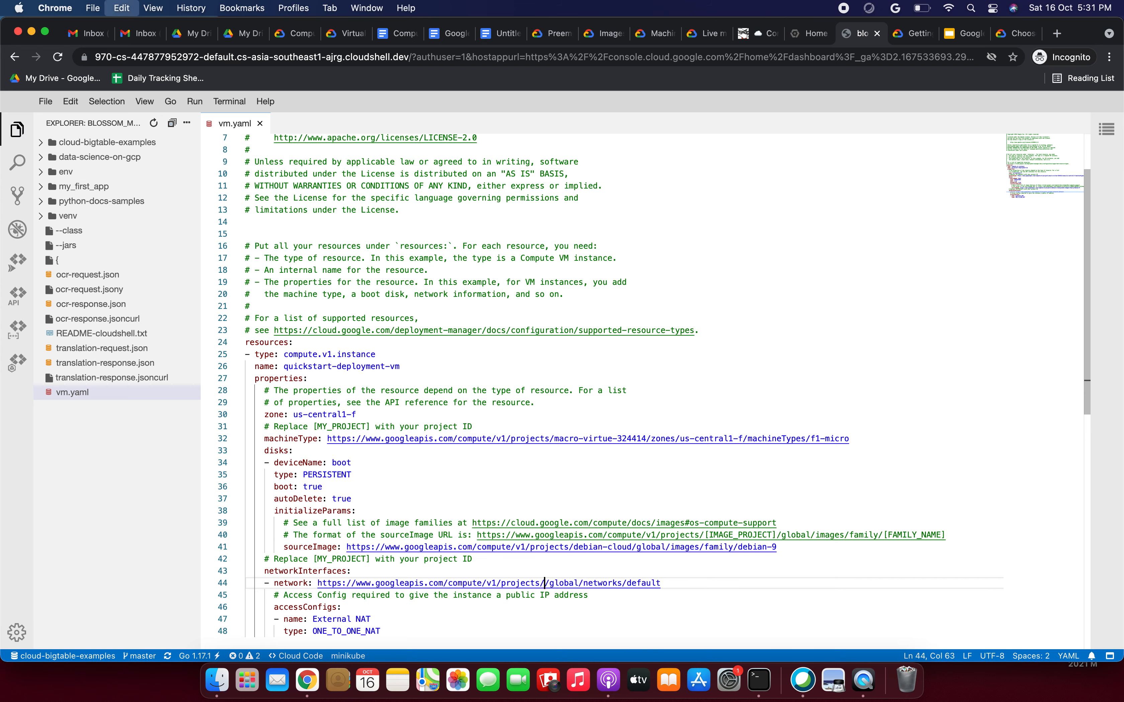
key("super+s")
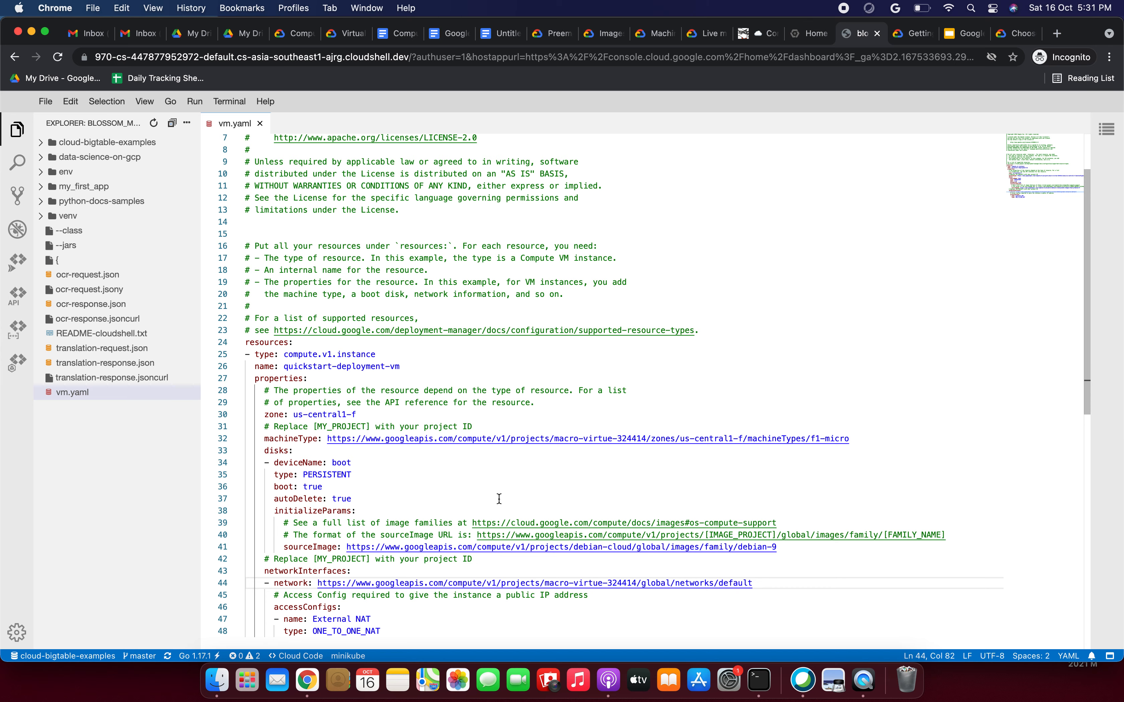
scroll(499, 498, "down", 5)
scroll(499, 498, "up", 4)
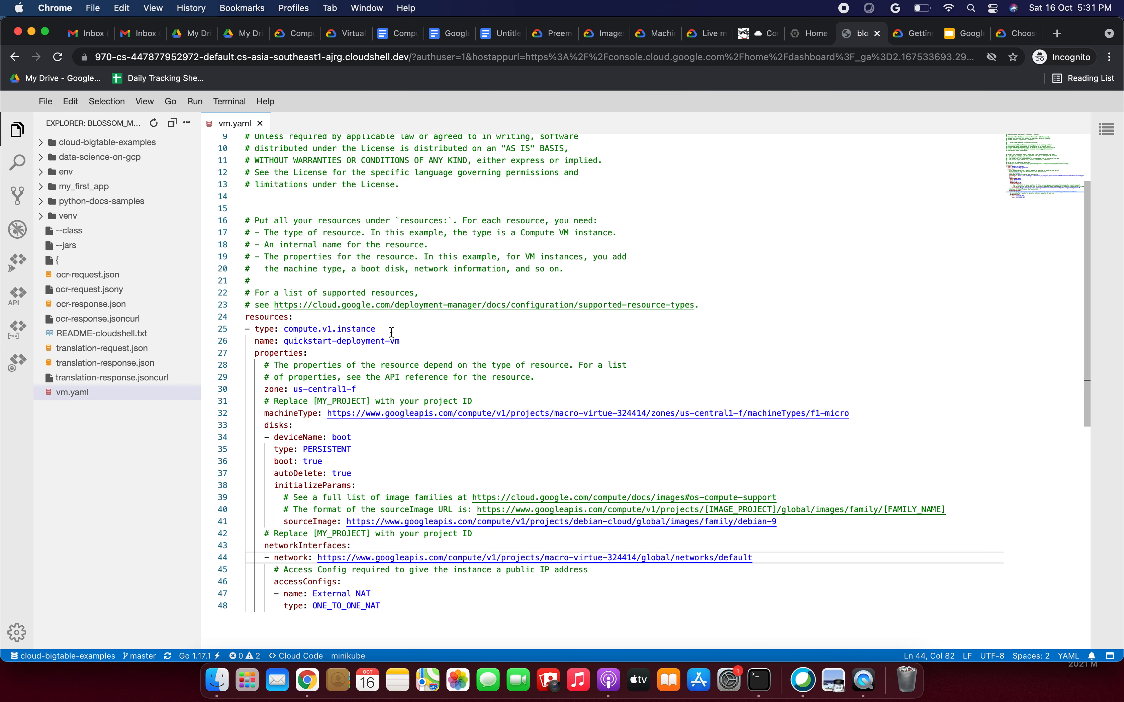
left_click(44, 102)
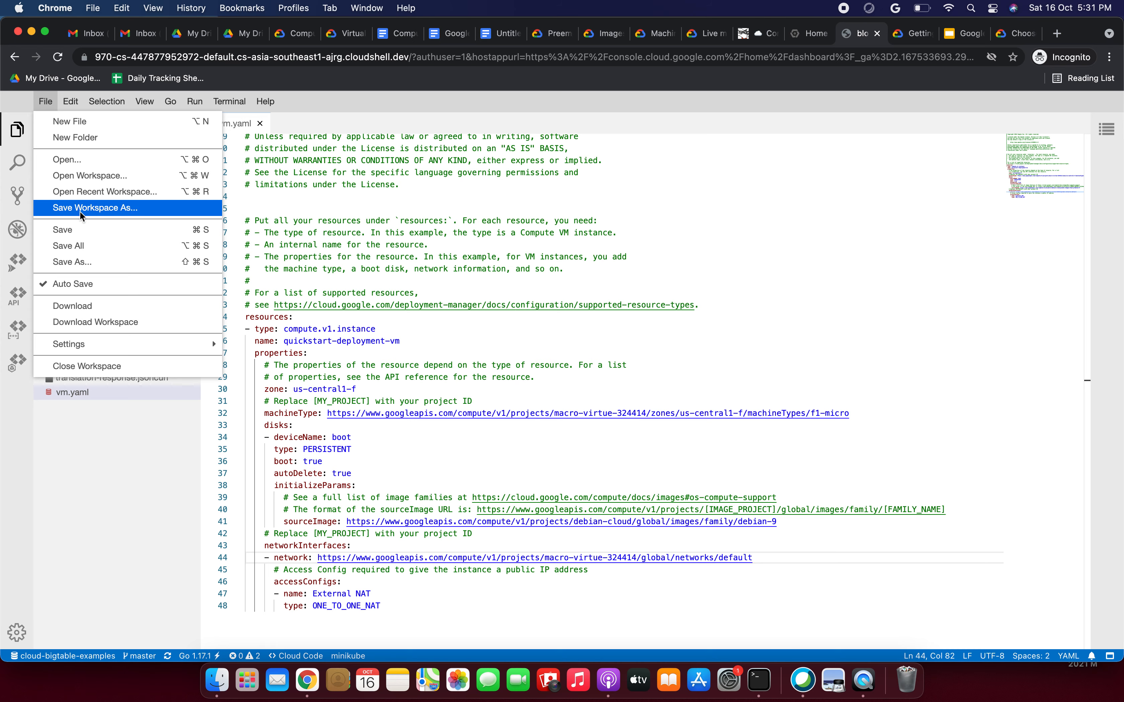
left_click(83, 229)
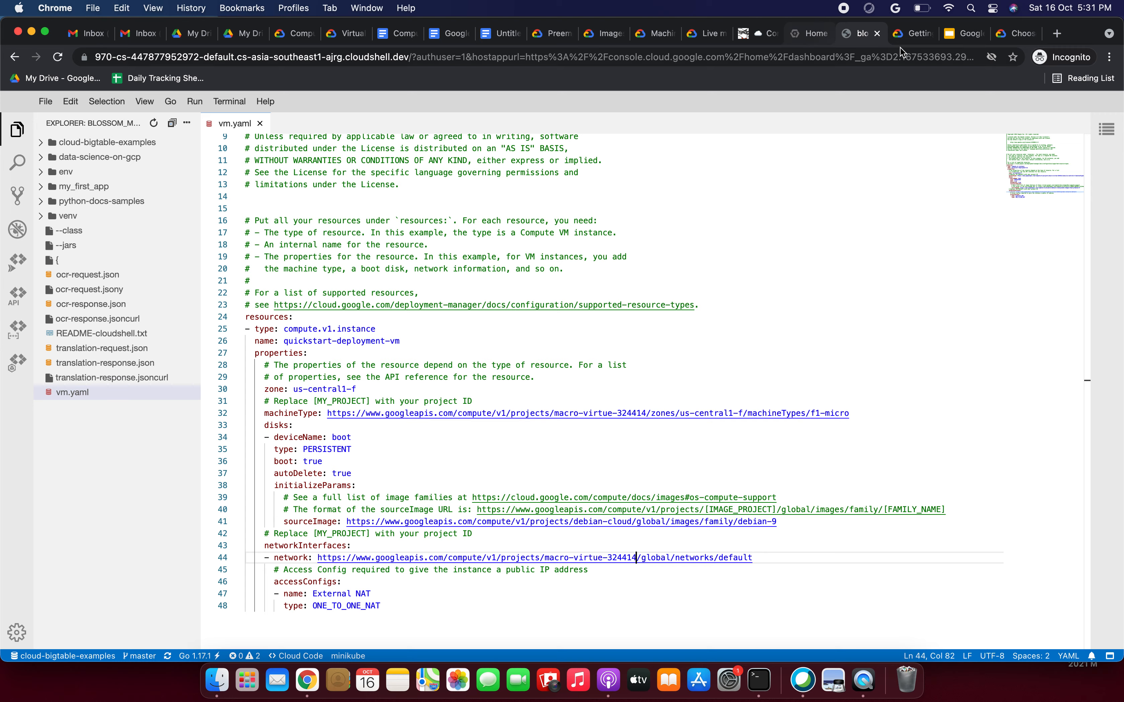
- Copy the deploy command from the quickstart and run "gcloud deployment-manager deployments create quickstart-deployment --config vm.yaml" in the Cloud Shell terminal
left_click(911, 33)
scroll(649, 421, "down", 20)
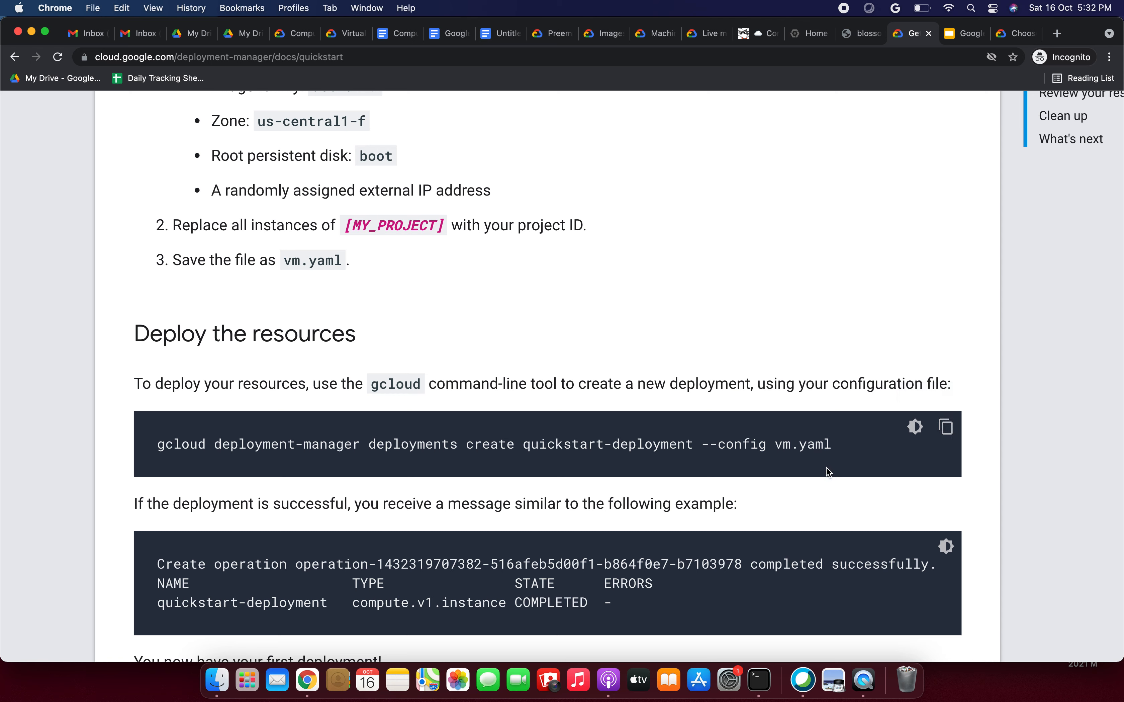
left_click_drag(834, 445, 775, 441)
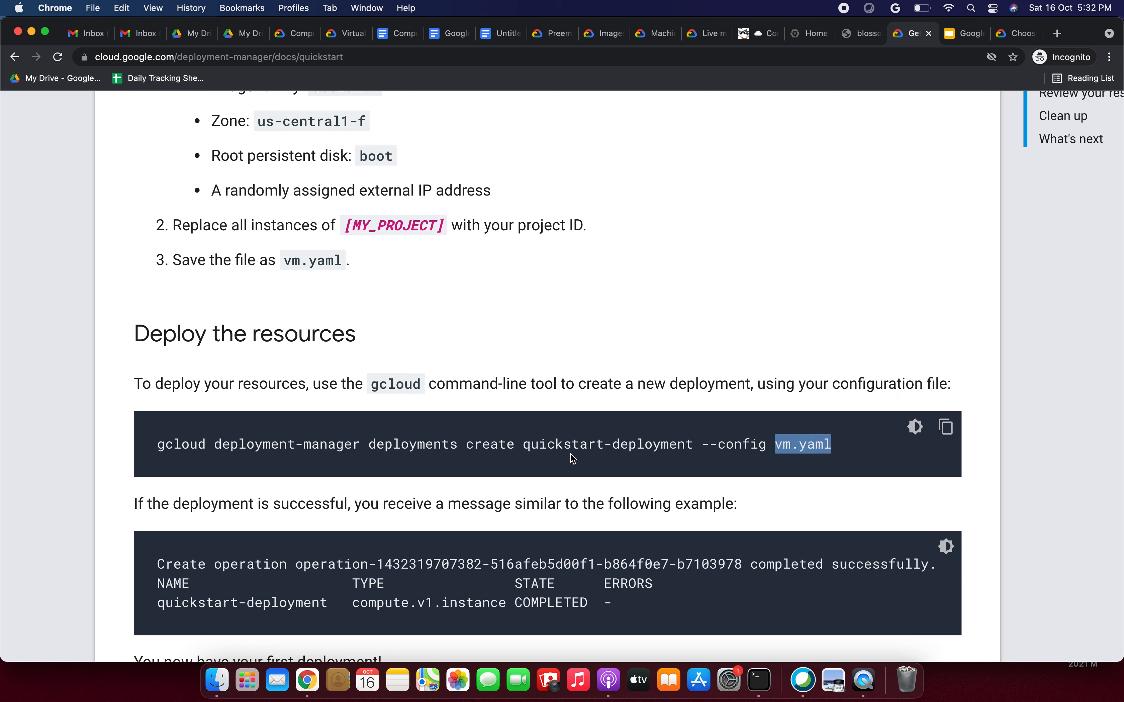
left_click_drag(525, 445, 692, 445)
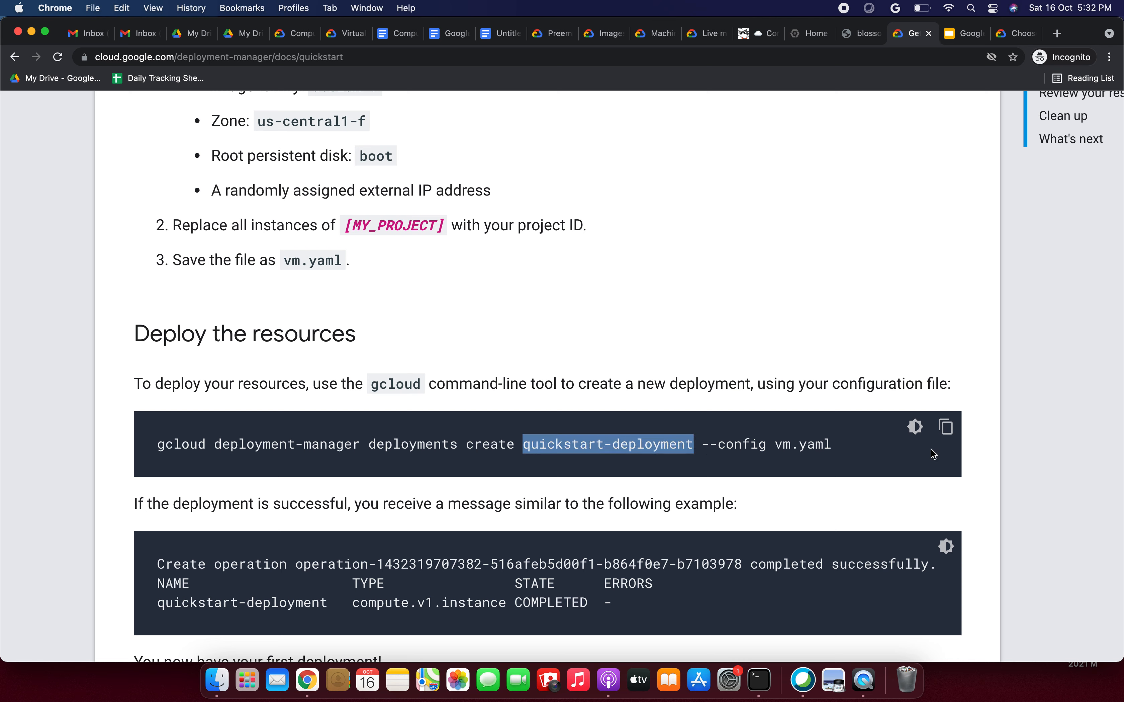
left_click(947, 433)
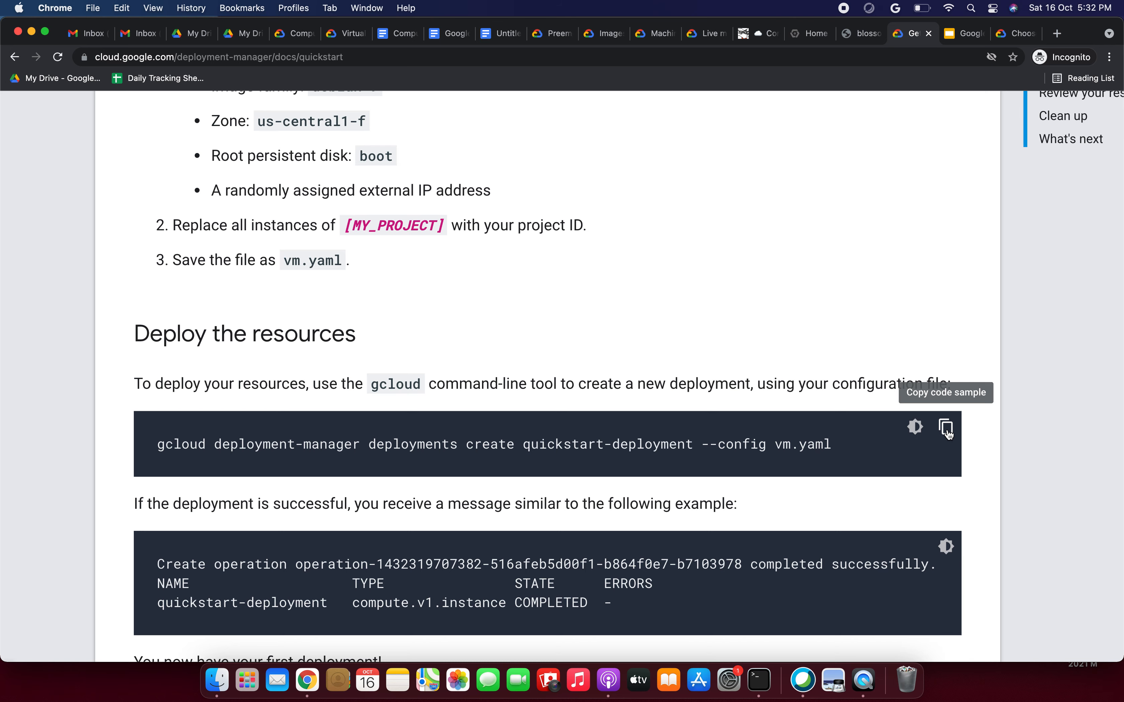
left_click(808, 34)
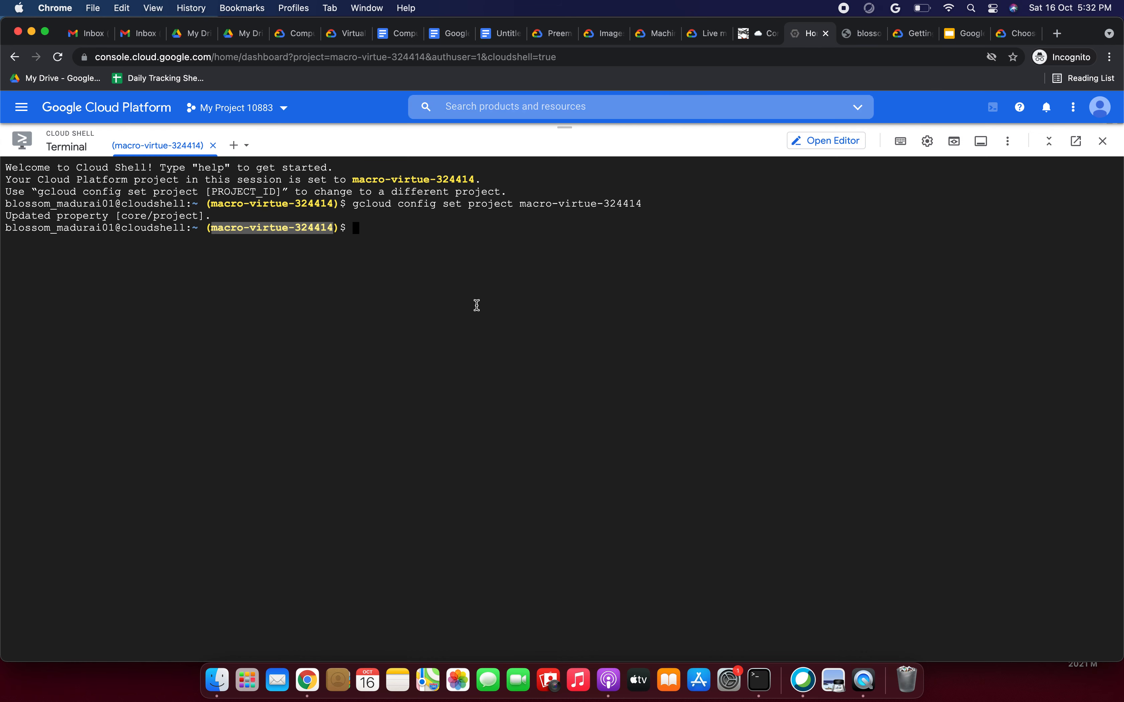
left_click(402, 222)
key("super+v")
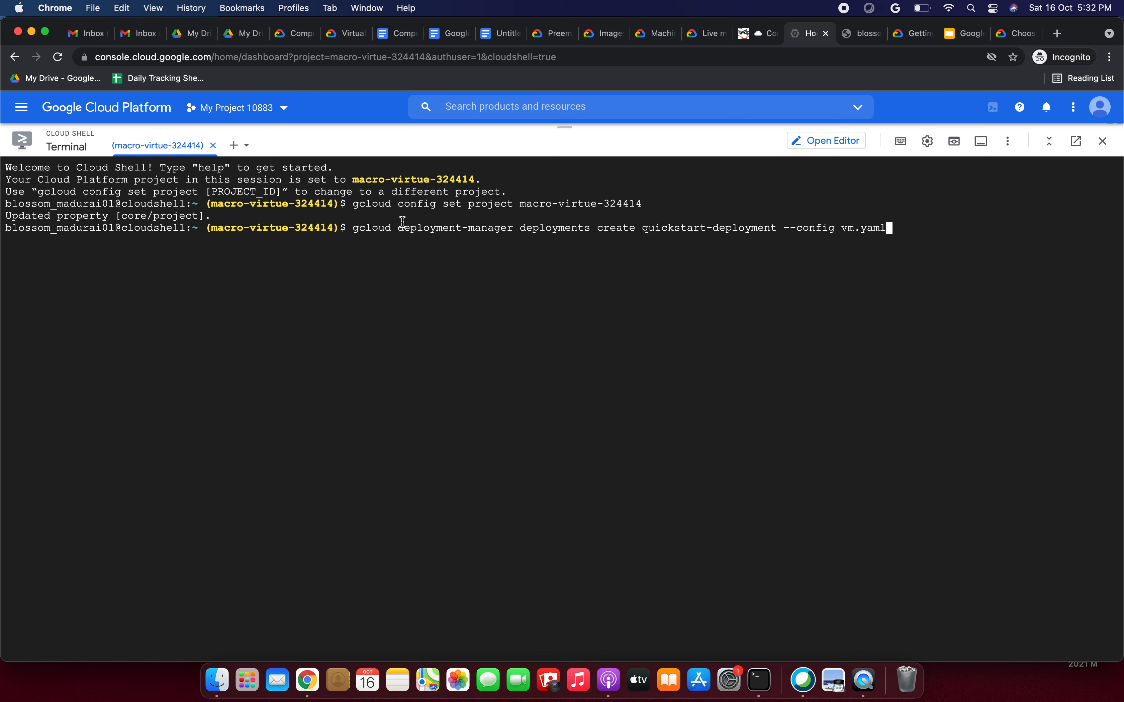
key("Return")
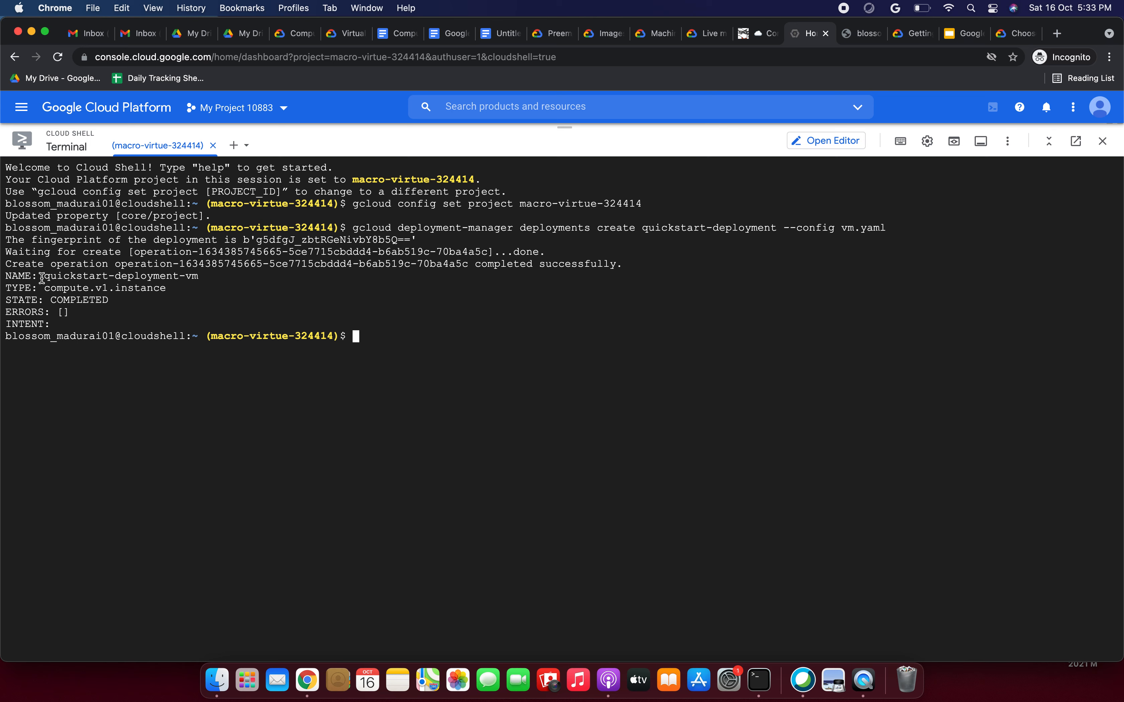
- Examine the operation result and the resource's name, type, state and errors in the deployment output
left_click_drag(494, 265, 616, 265)
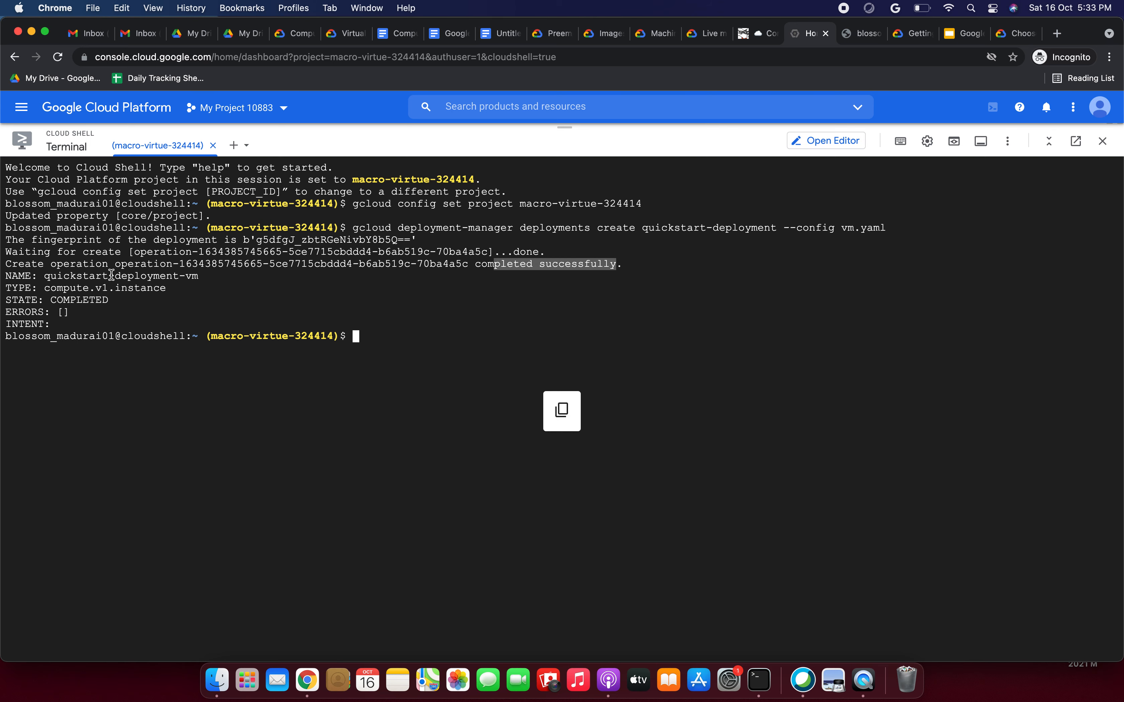
left_click_drag(45, 276, 134, 278)
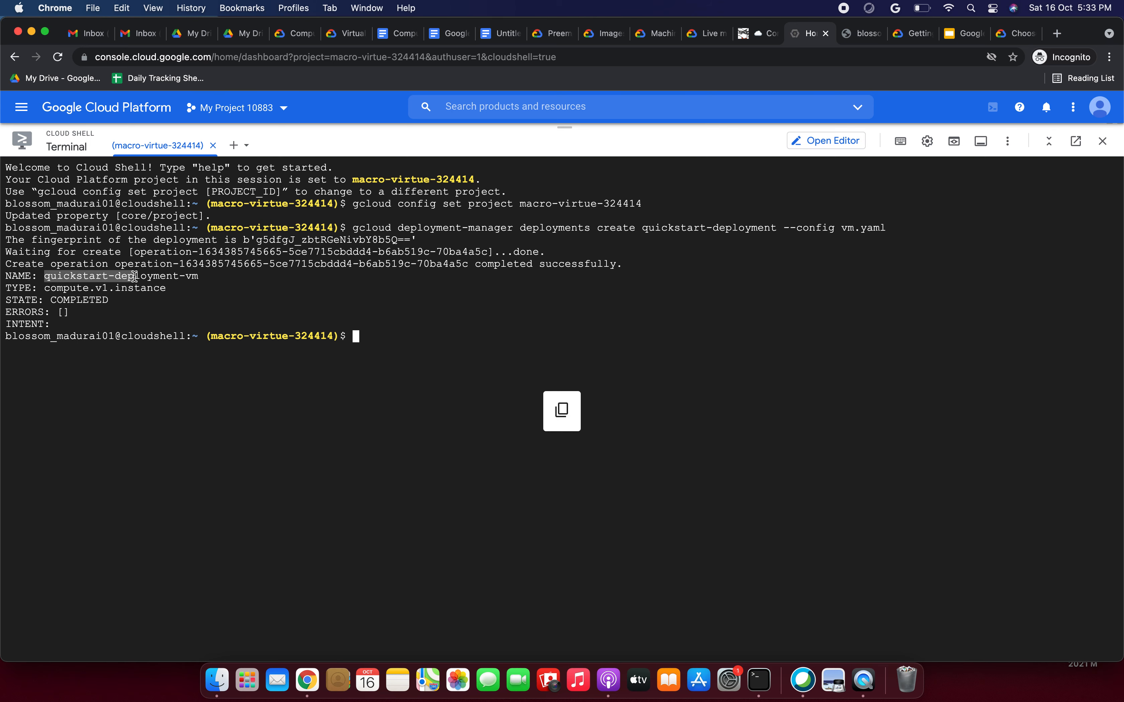
left_click_drag(46, 289, 112, 313)
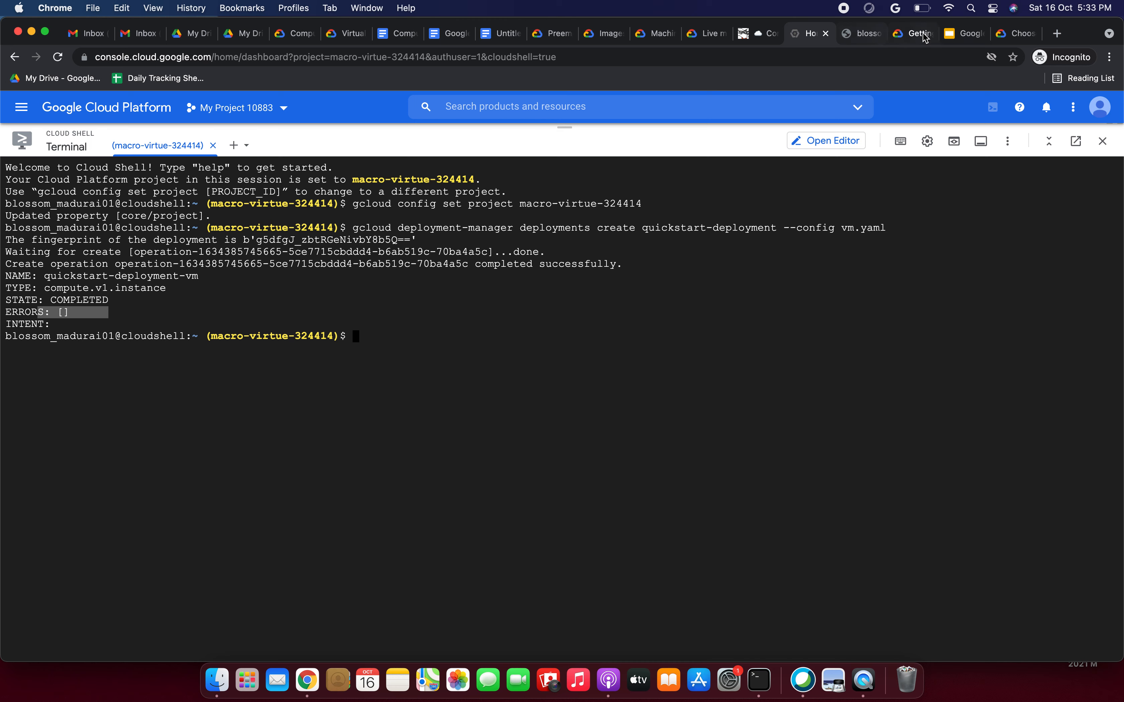
- Copy the status command from the quickstart and run "gcloud deployment-manager deployments describe quickstart-deployment" in the Cloud Shell terminal
left_click(880, 34)
left_click_drag(880, 35, 851, 36)
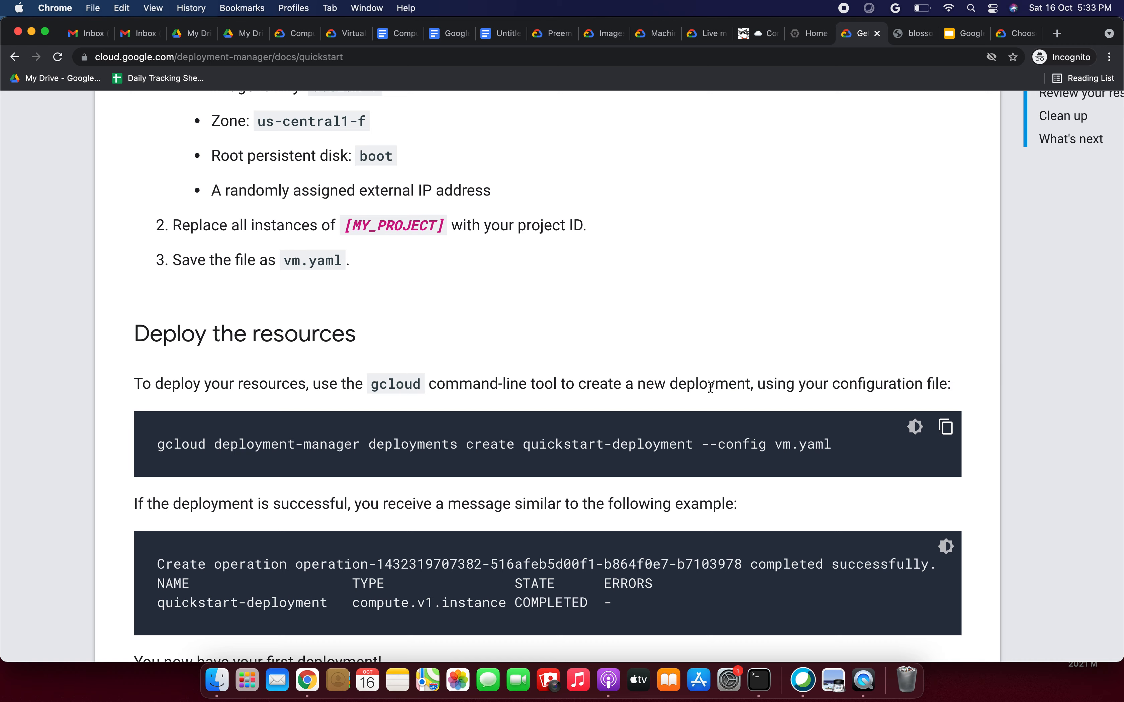
scroll(674, 444, "down", 5)
scroll(674, 443, "down", 4)
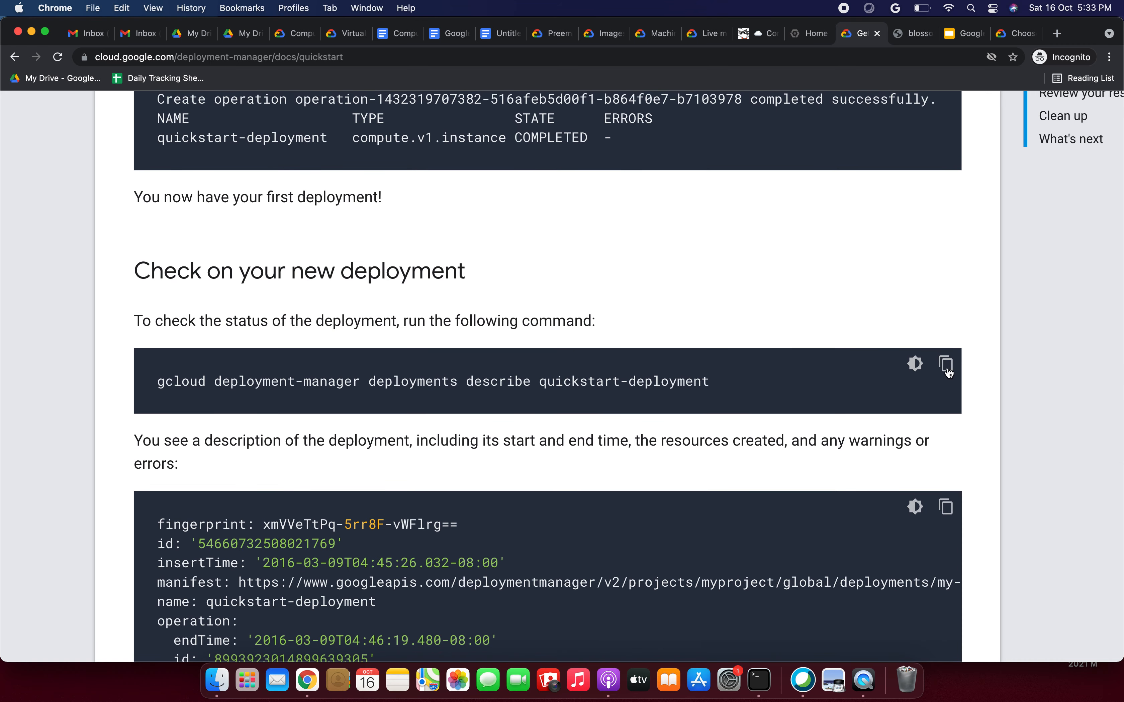
left_click(947, 364)
scroll(863, 335, "up", 2)
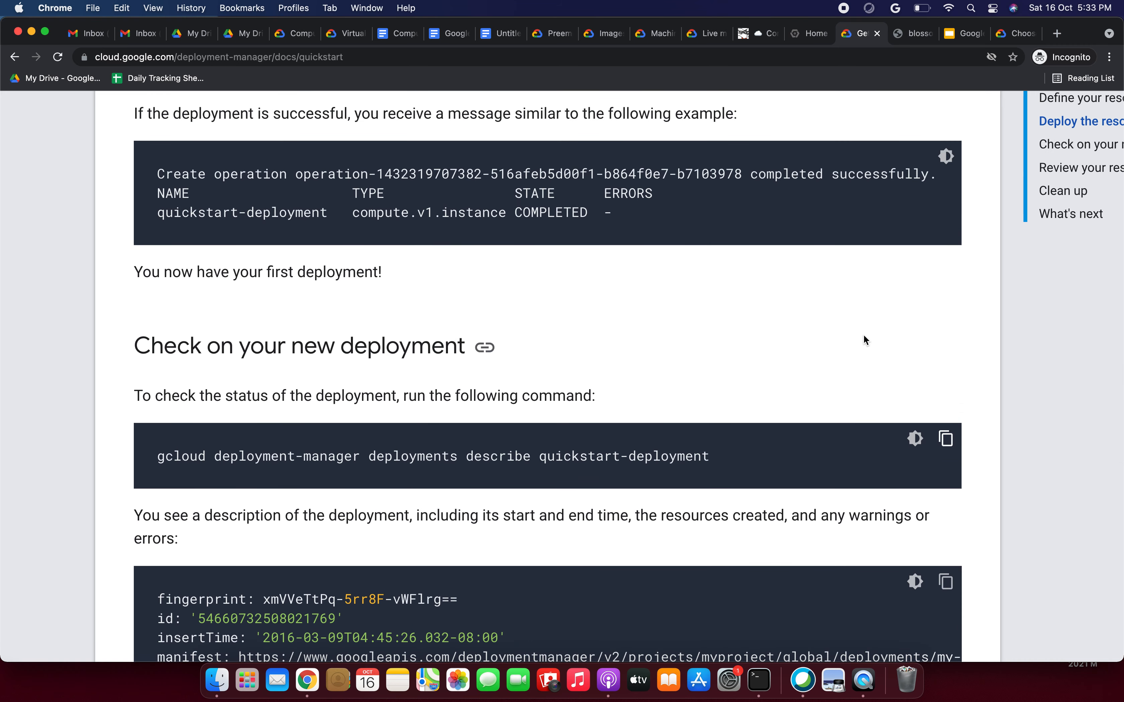
left_click(805, 41)
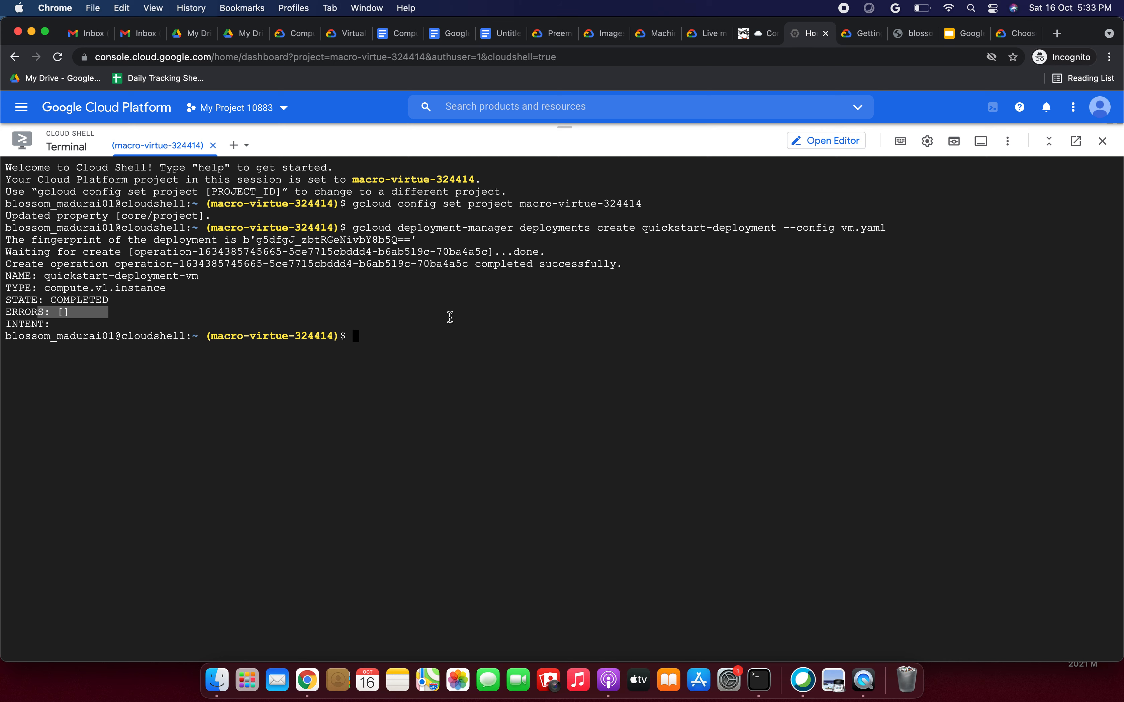
left_click(356, 334)
key("super+v")
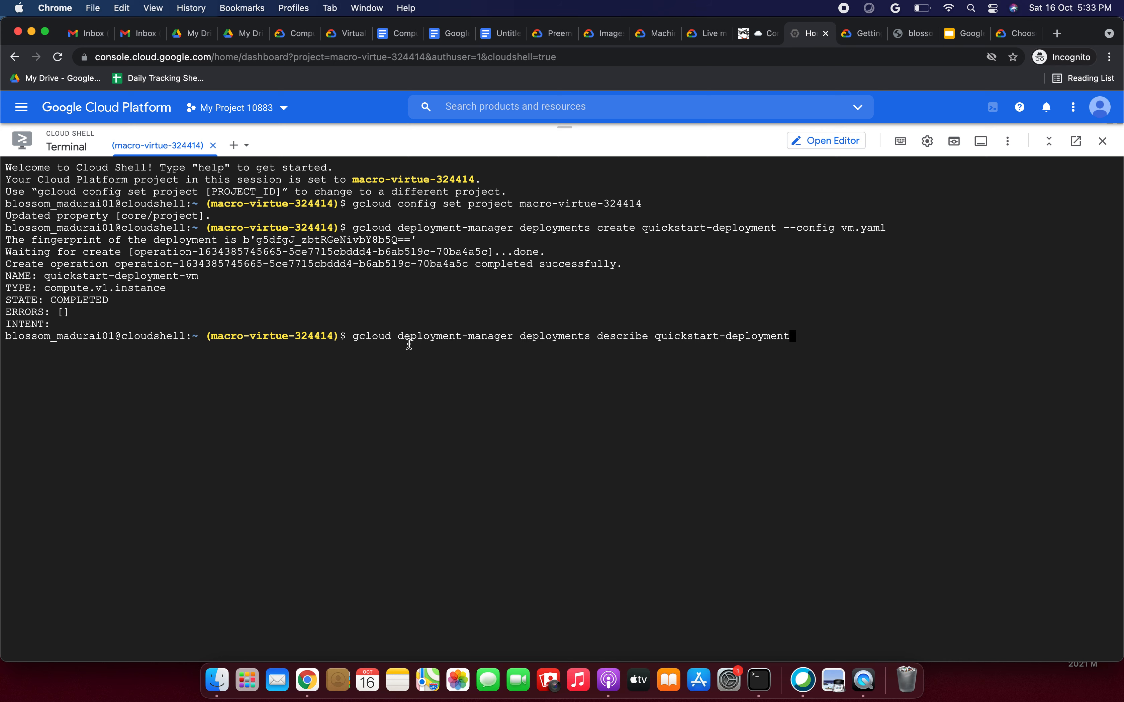
key("Return")
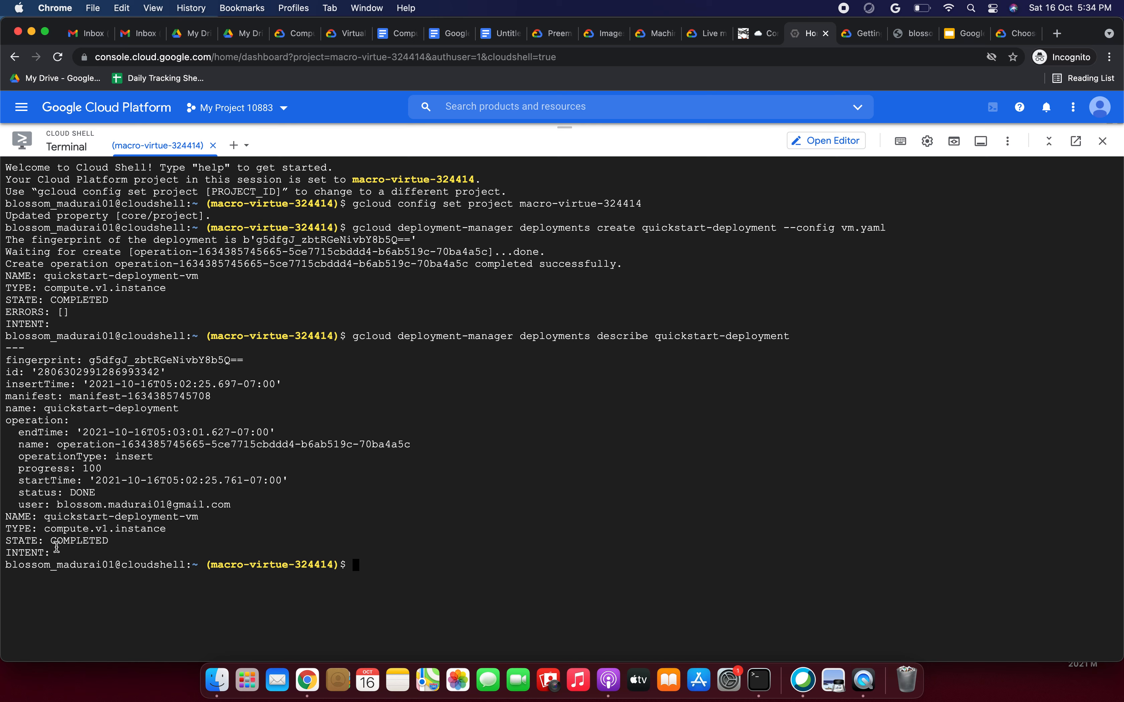
- Examine the resource state, deployment name, fingerprint and operation details in the deployment description
left_click_drag(25, 516, 133, 552)
left_click_drag(19, 410, 215, 404)
left_click_drag(63, 361, 265, 513)
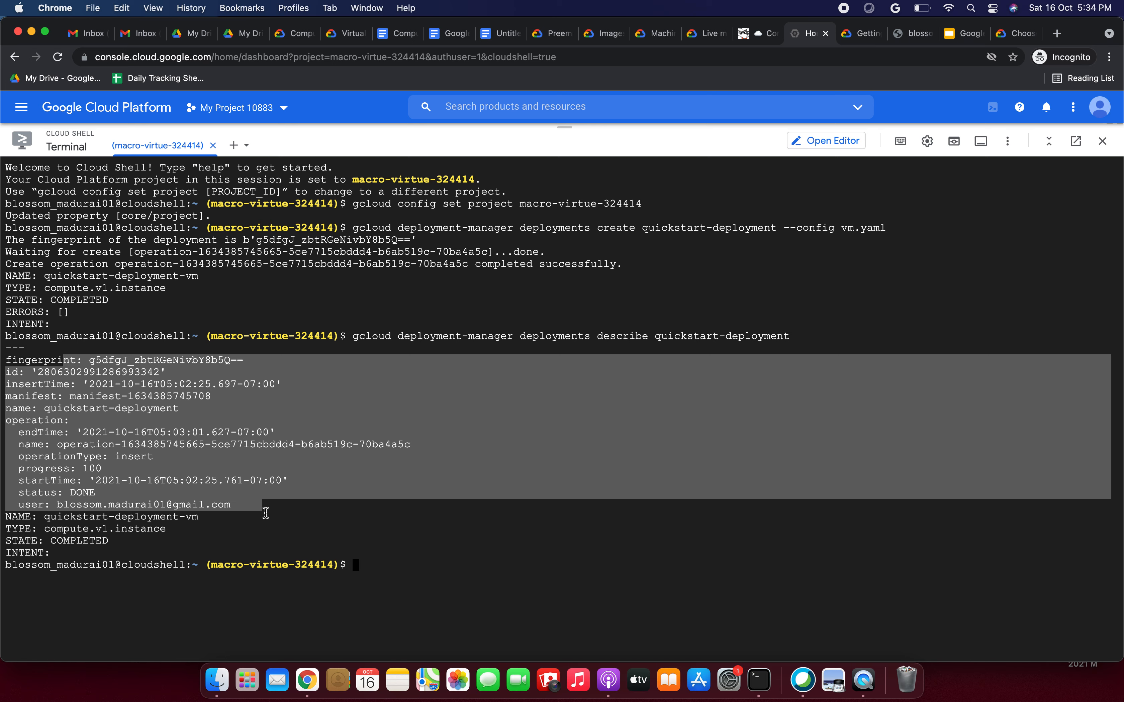
- Read the quickstart's "Review your resources" section and shrink the Cloud Shell terminal to expose the Cloud Console dashboard
left_click(862, 33)
scroll(577, 390, "down", 15)
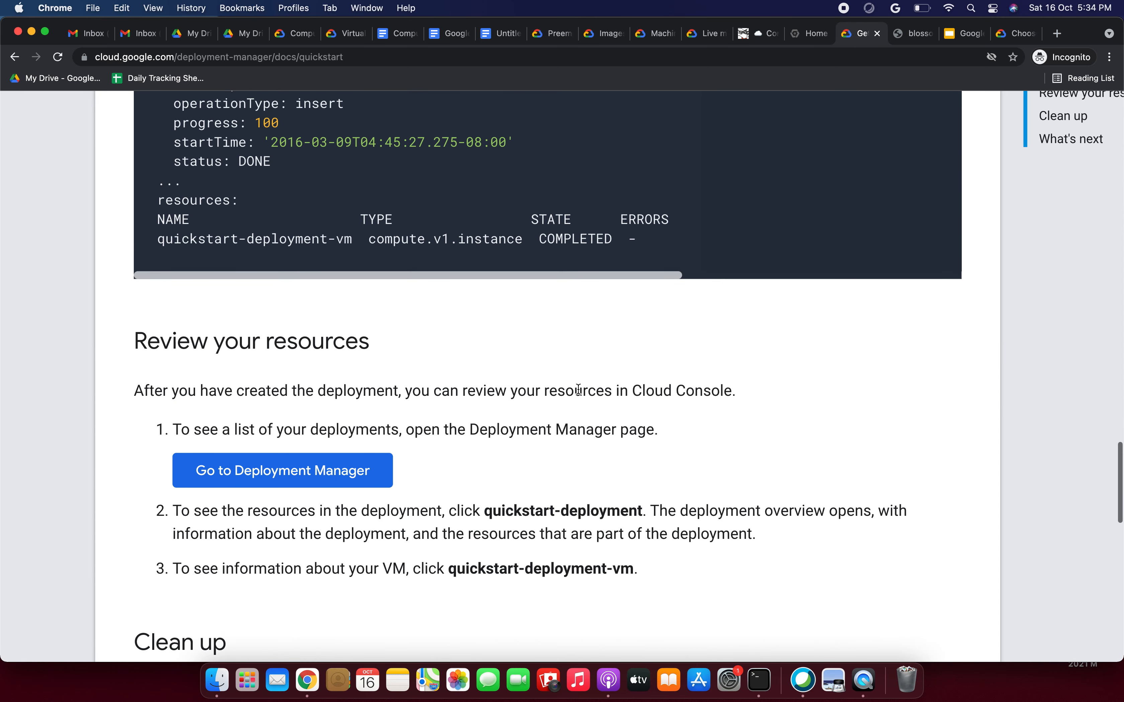
scroll(577, 388, "down", 5)
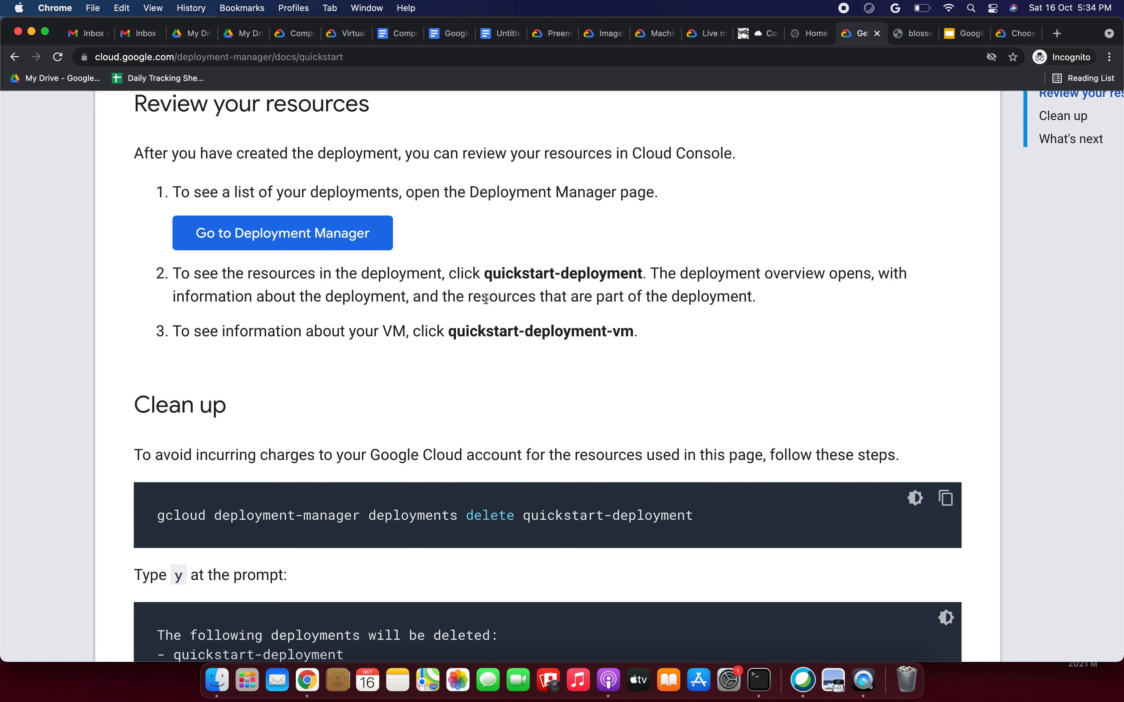
left_click(813, 33)
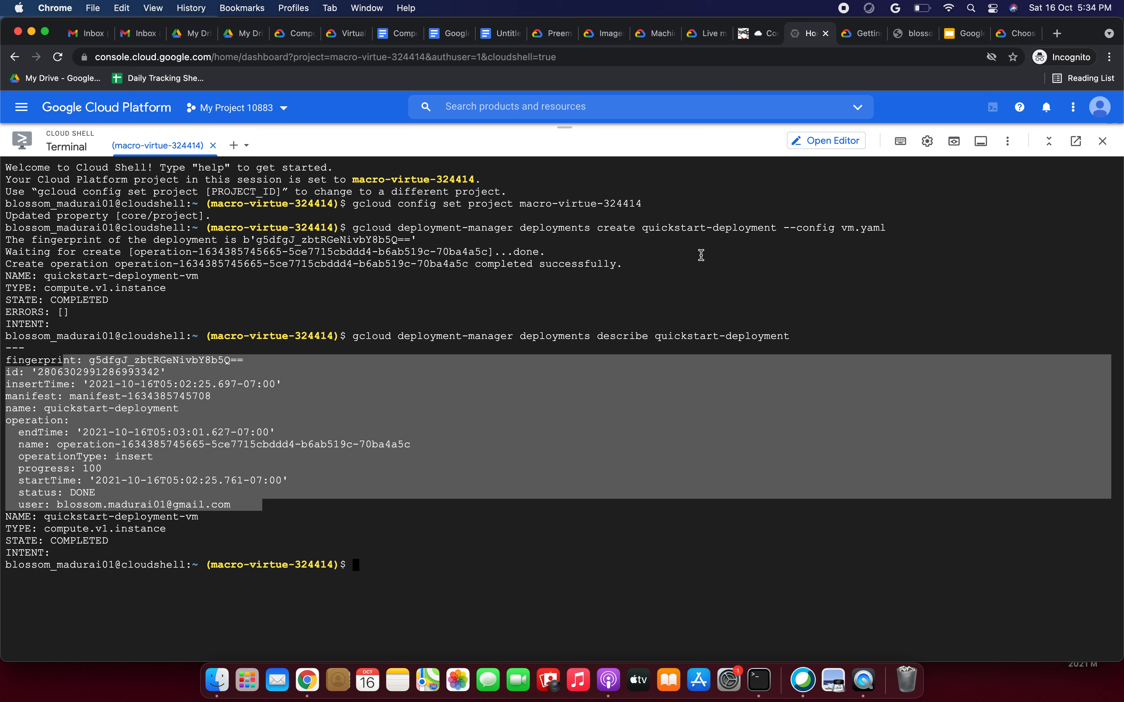
left_click_drag(566, 126, 557, 453)
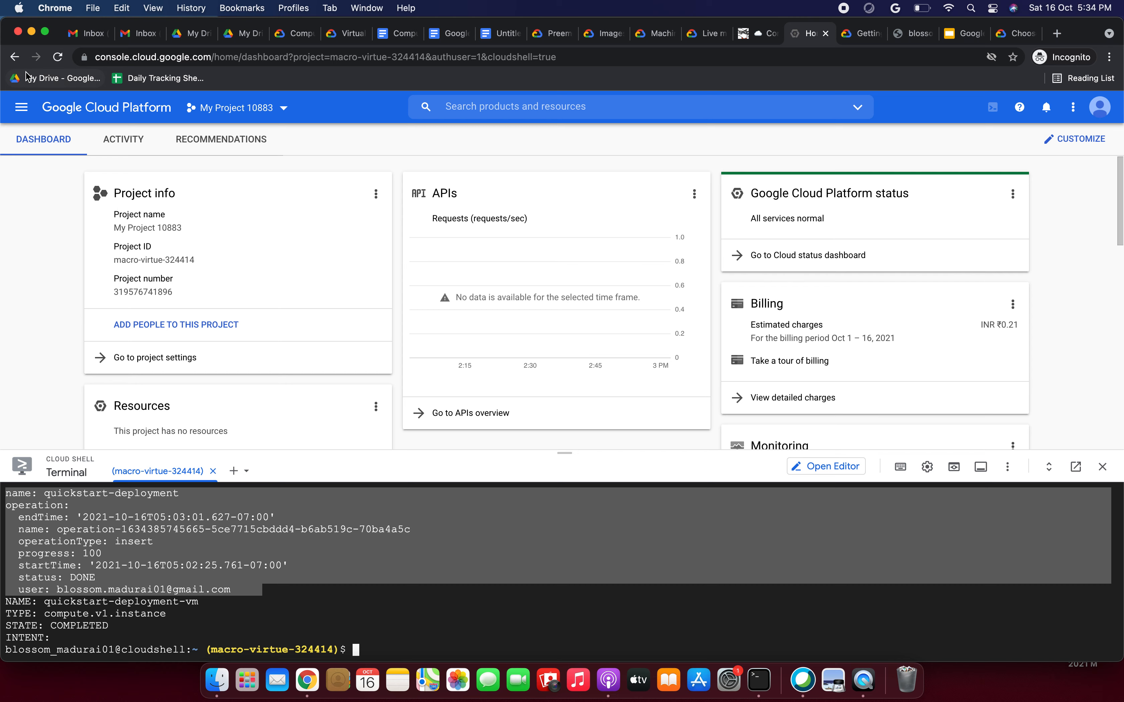
- Find Deployment Manager among the Google Cloud products and open its list of deployments
left_click(22, 107)
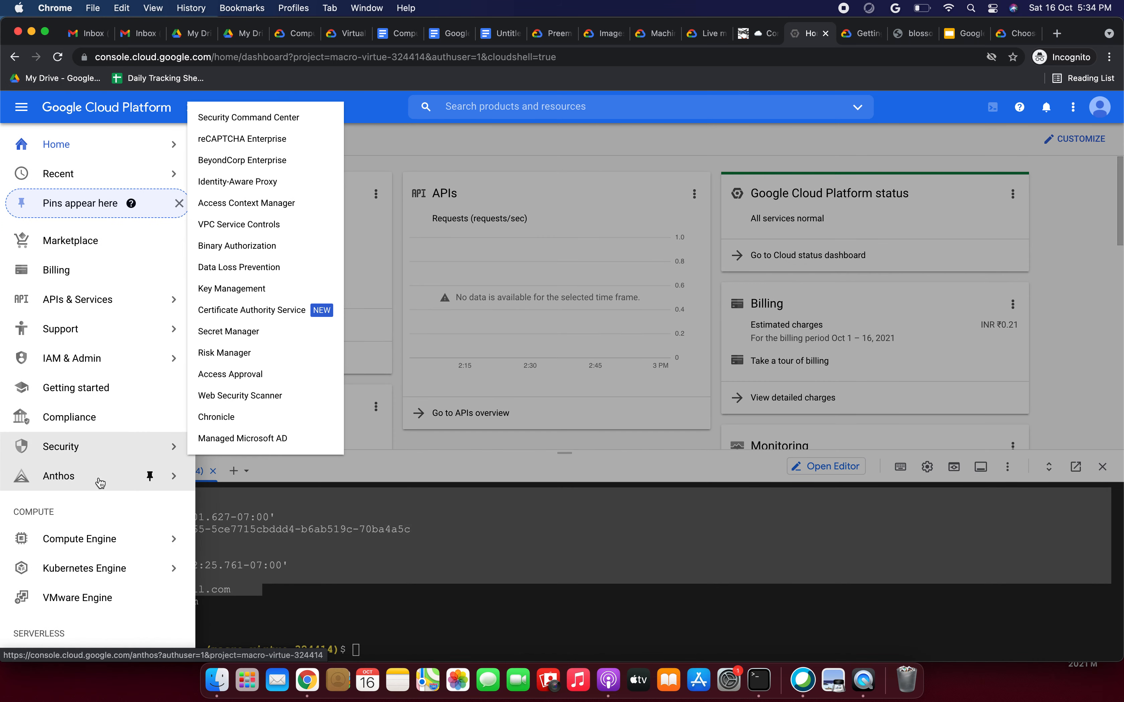
scroll(100, 483, "down", 10)
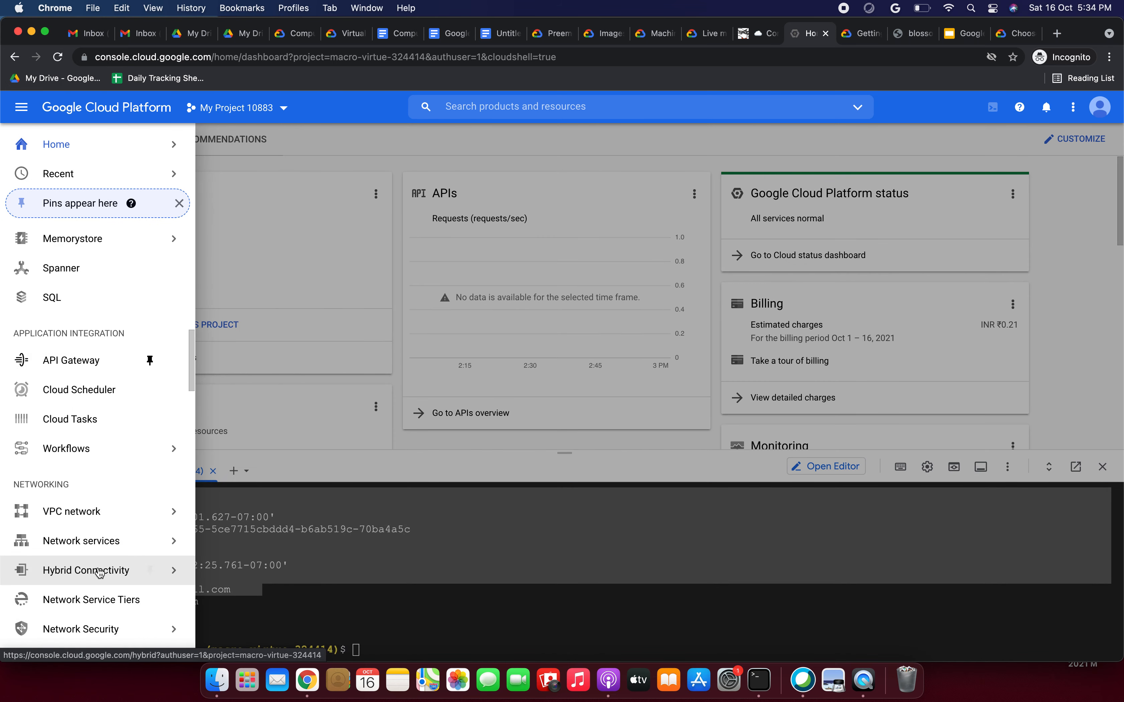
scroll(99, 572, "down", 10)
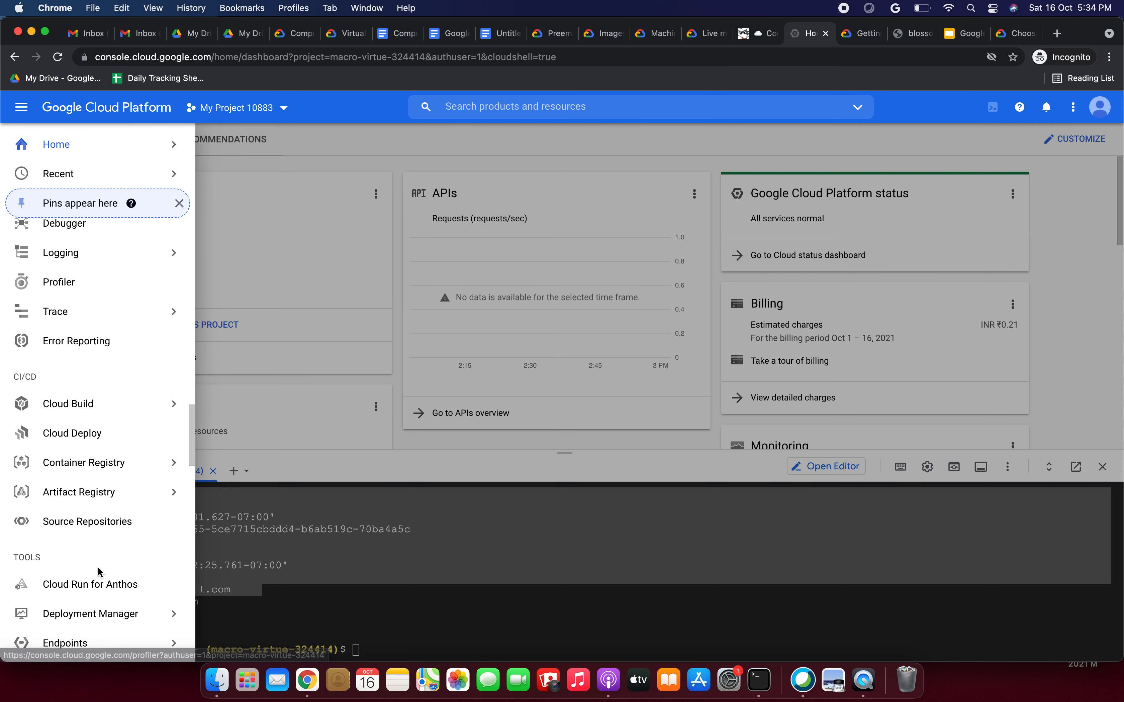
scroll(99, 572, "down", 12)
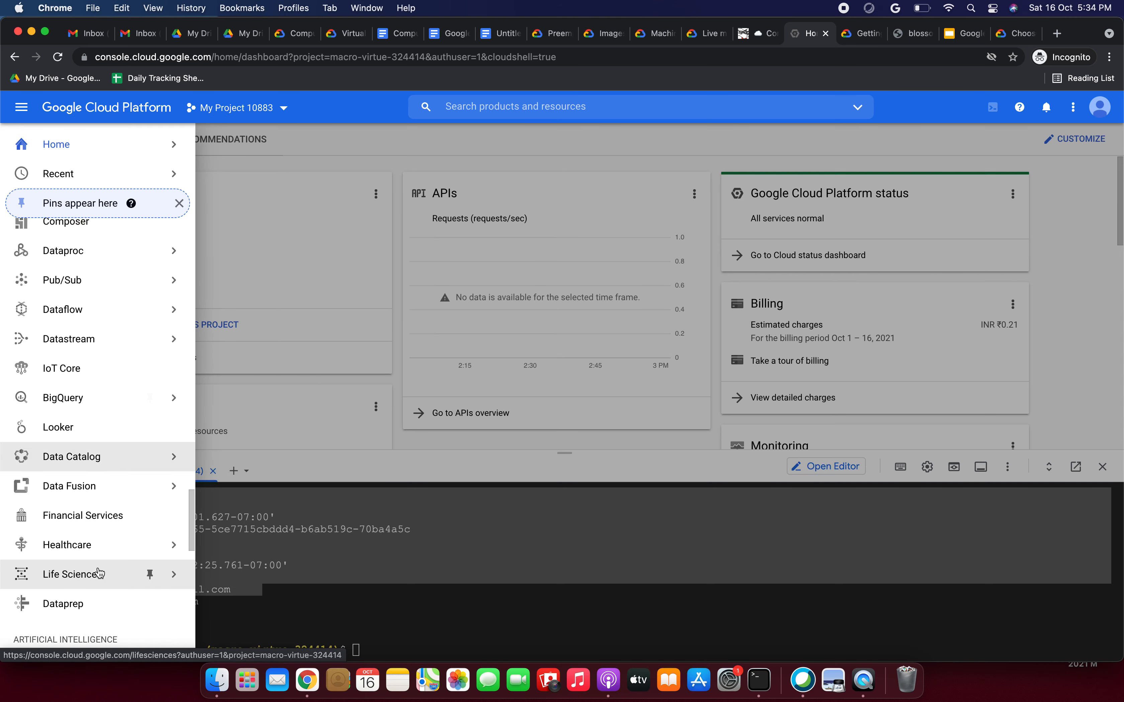
scroll(99, 572, "down", 7)
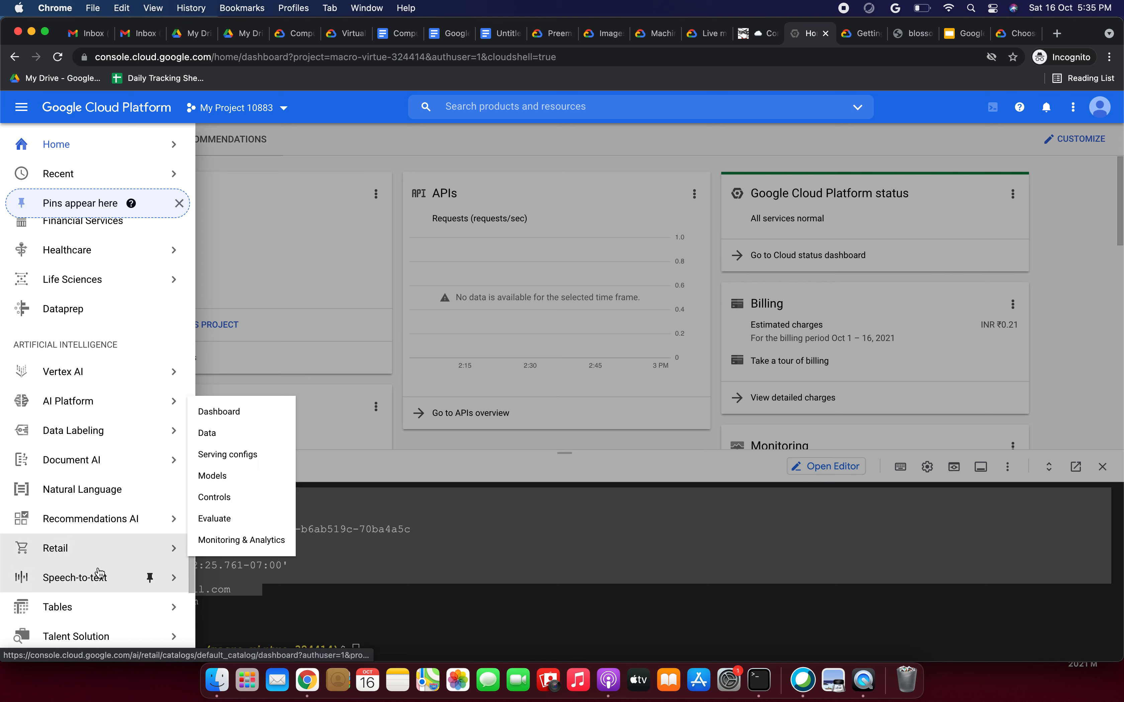
scroll(98, 578, "down", 5)
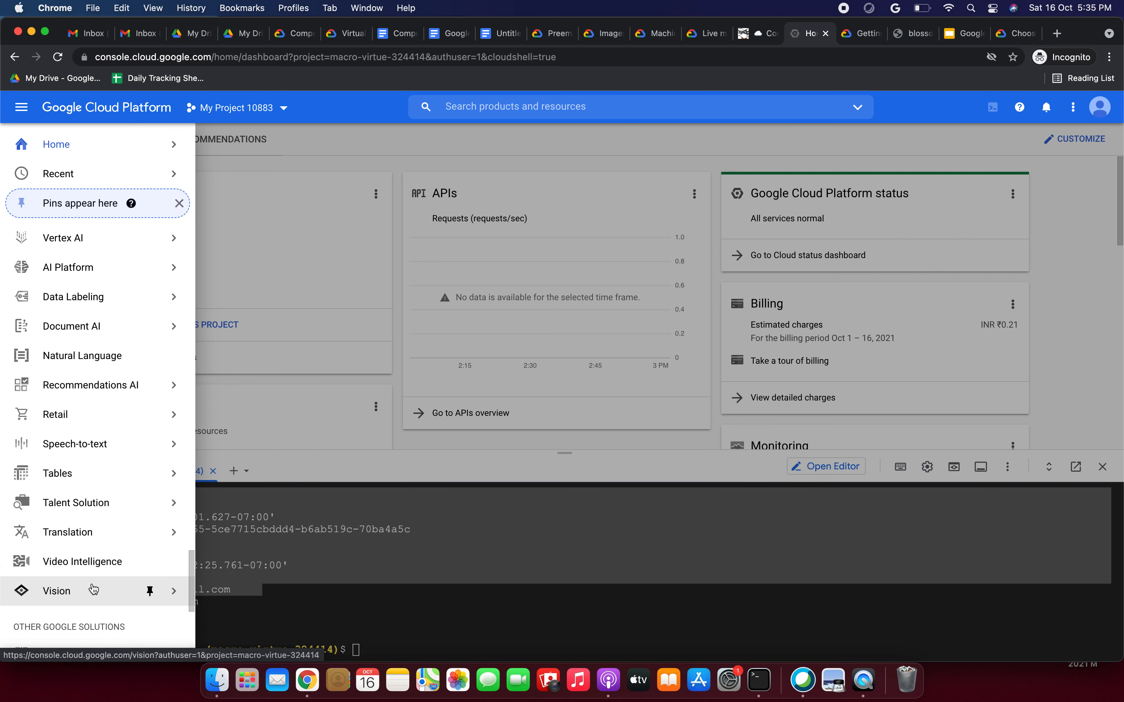
scroll(93, 589, "down", 7)
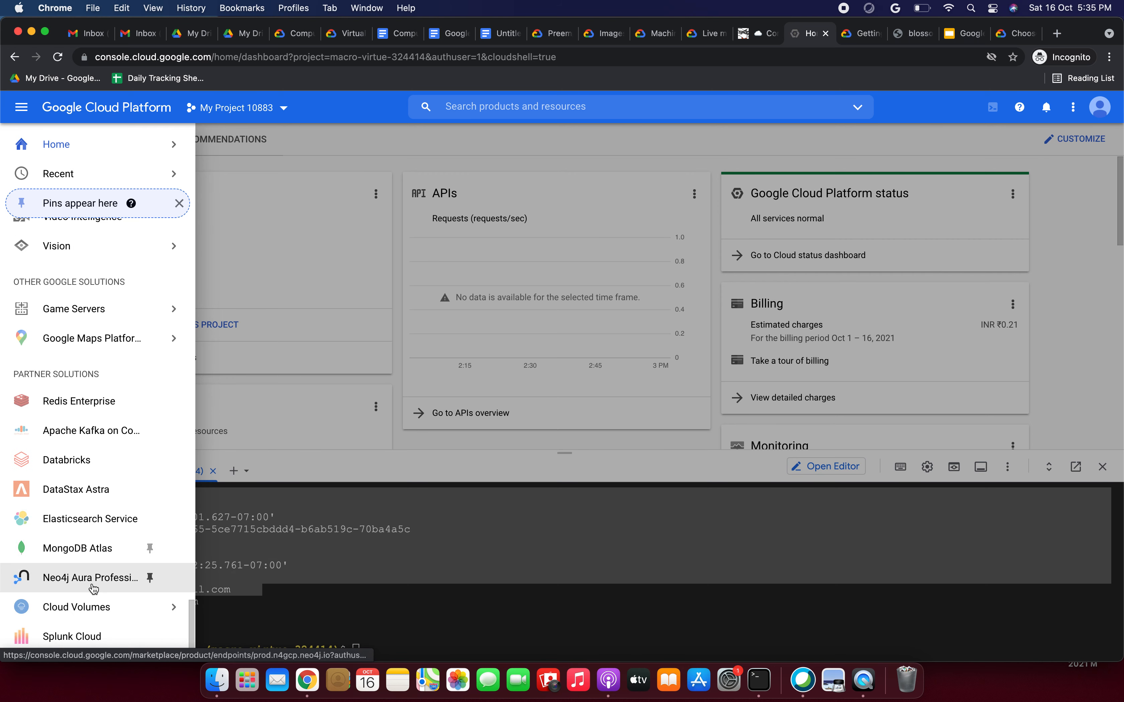
scroll(98, 499, "up", 5)
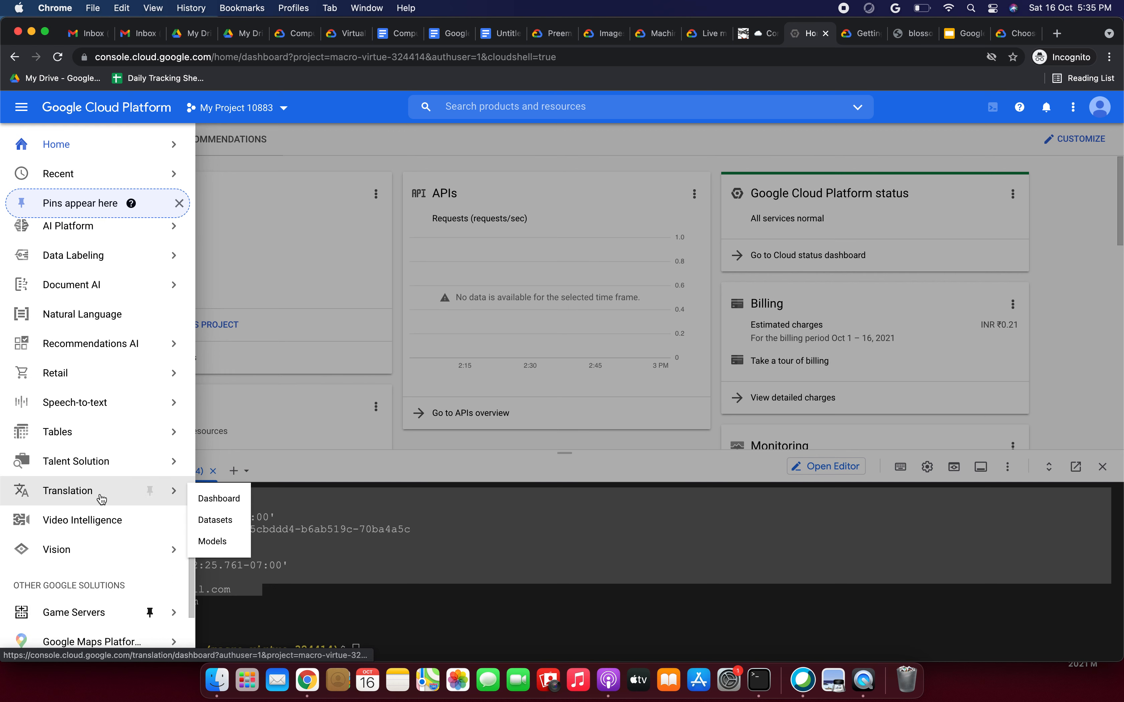
scroll(101, 499, "up", 8)
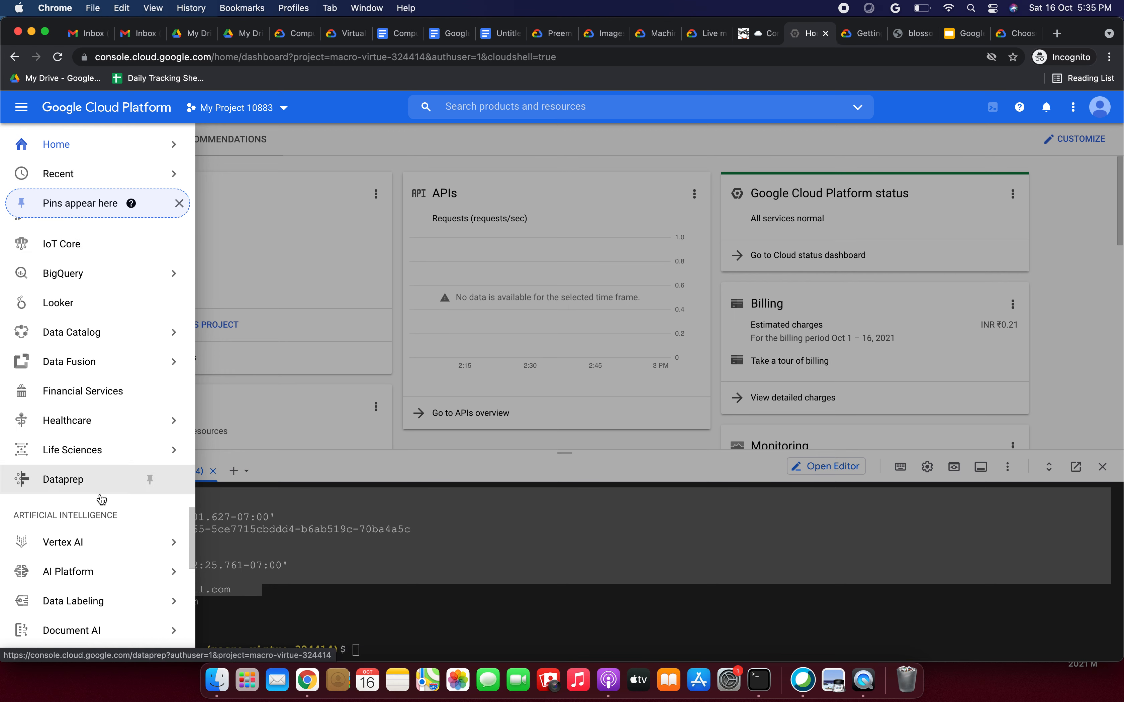
scroll(102, 499, "up", 7)
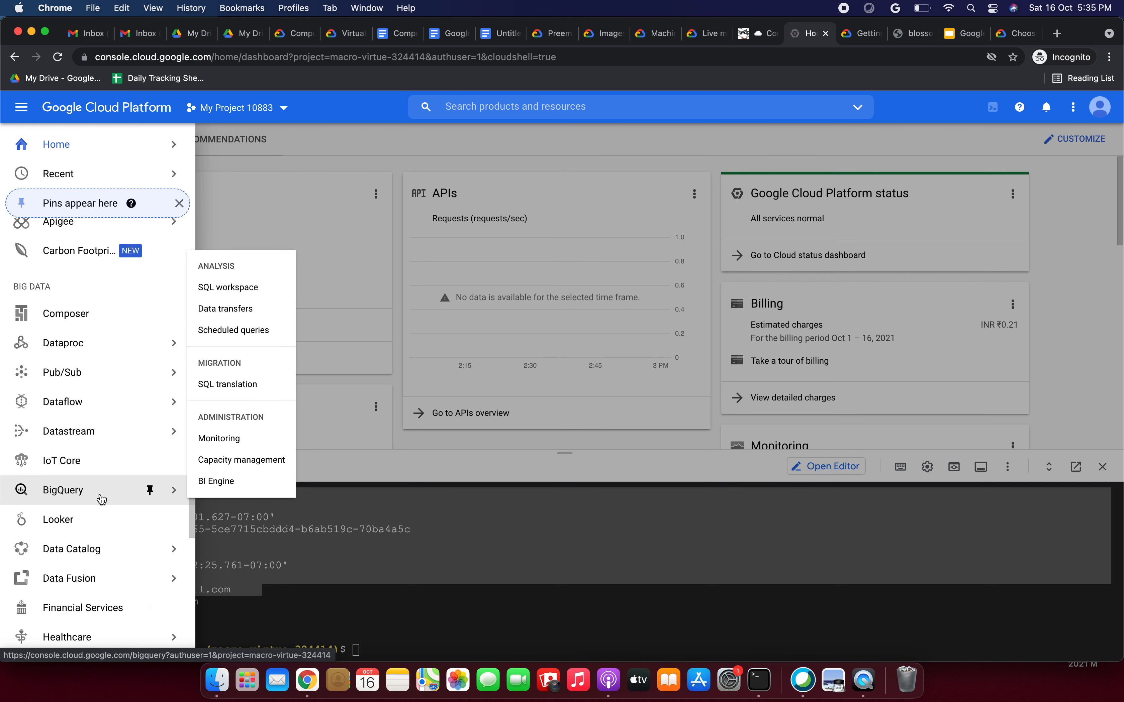
scroll(101, 499, "up", 7)
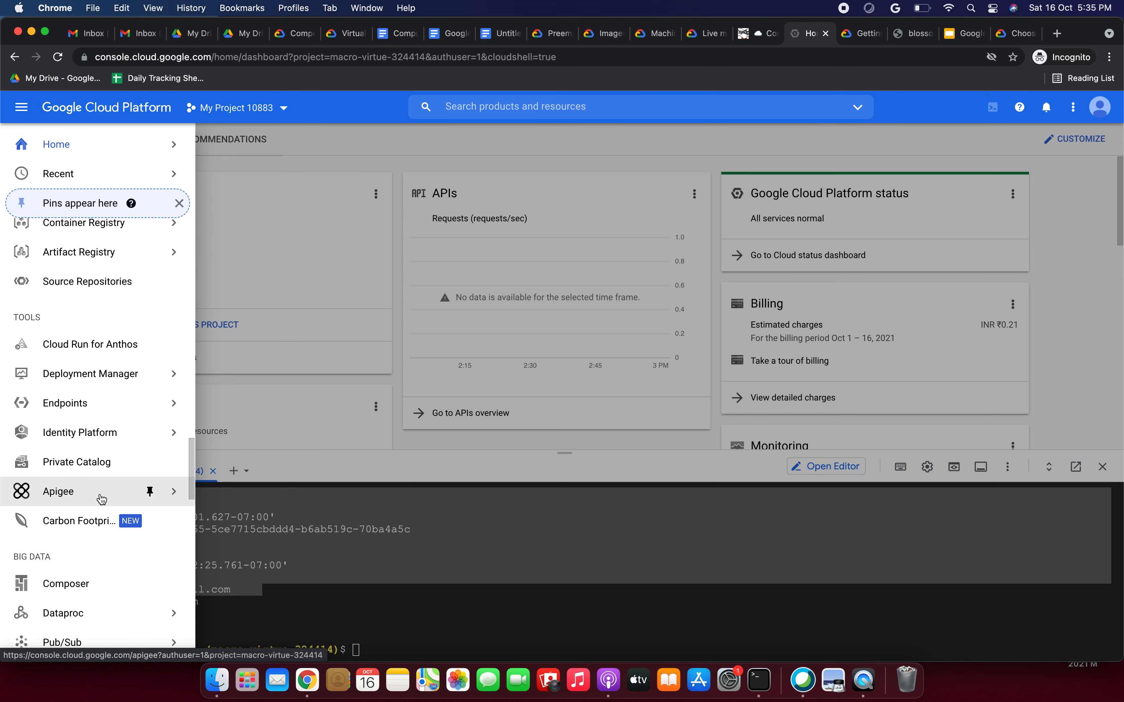
scroll(102, 499, "up", 1)
mouse_move(88, 400)
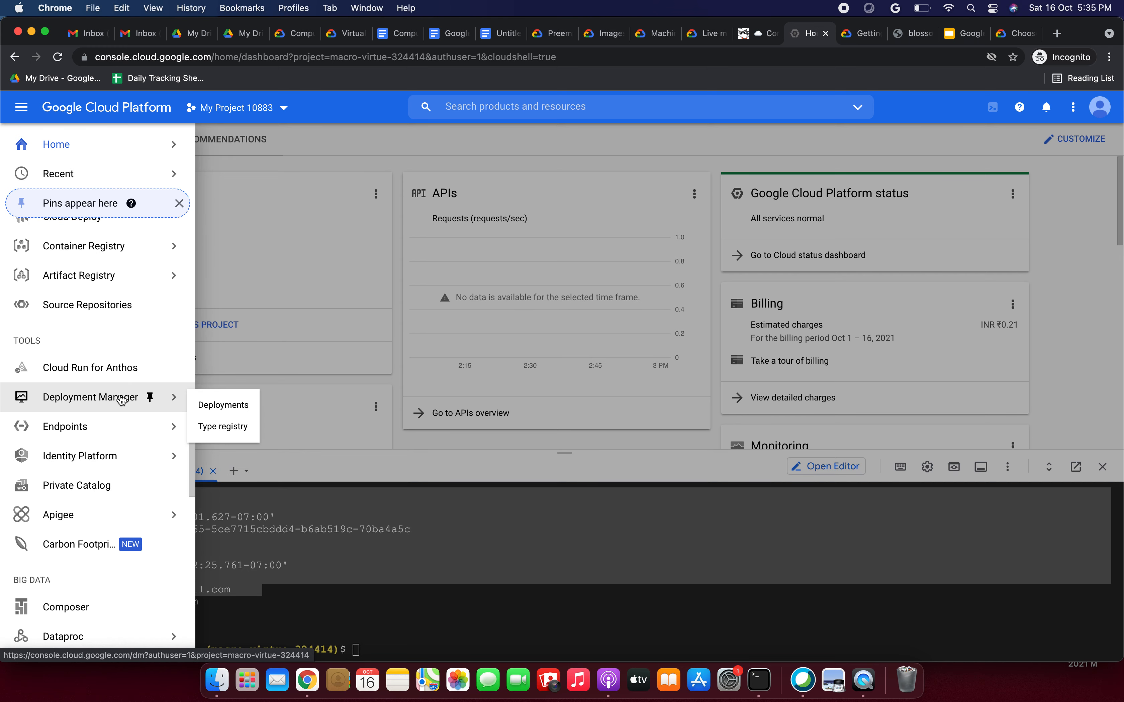
left_click(88, 398)
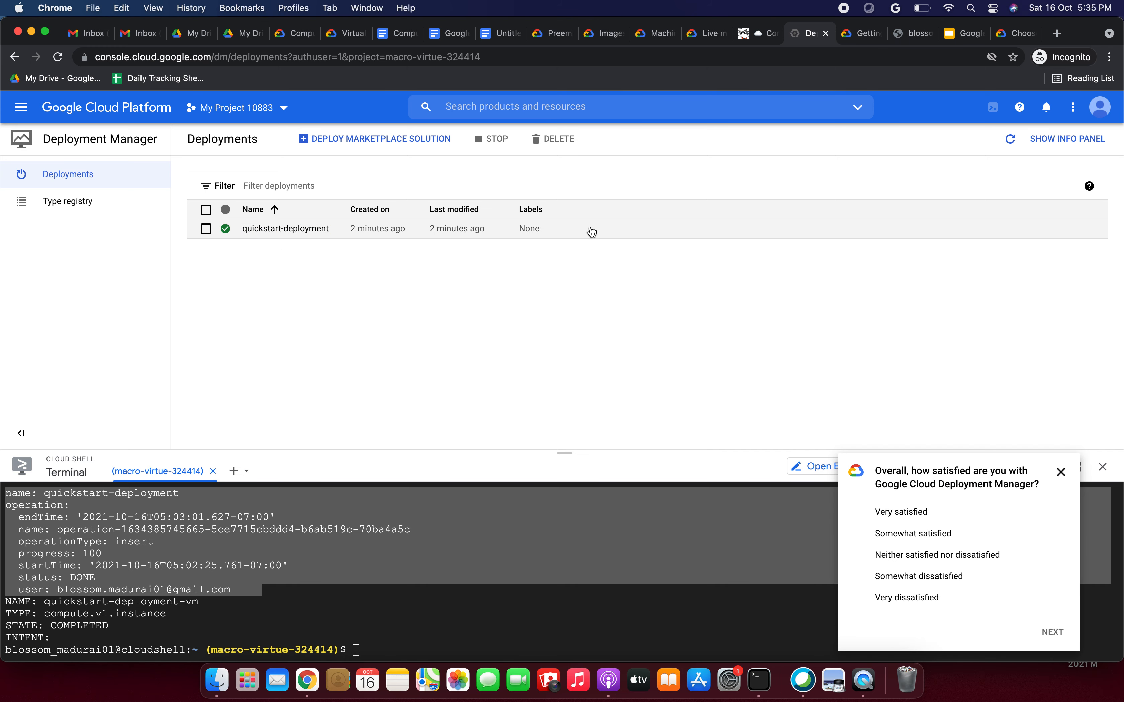
- Dismiss the satisfaction survey, open quickstart-deployment and view the resource properties of its quickstart-deployment-vm instance
left_click(1062, 474)
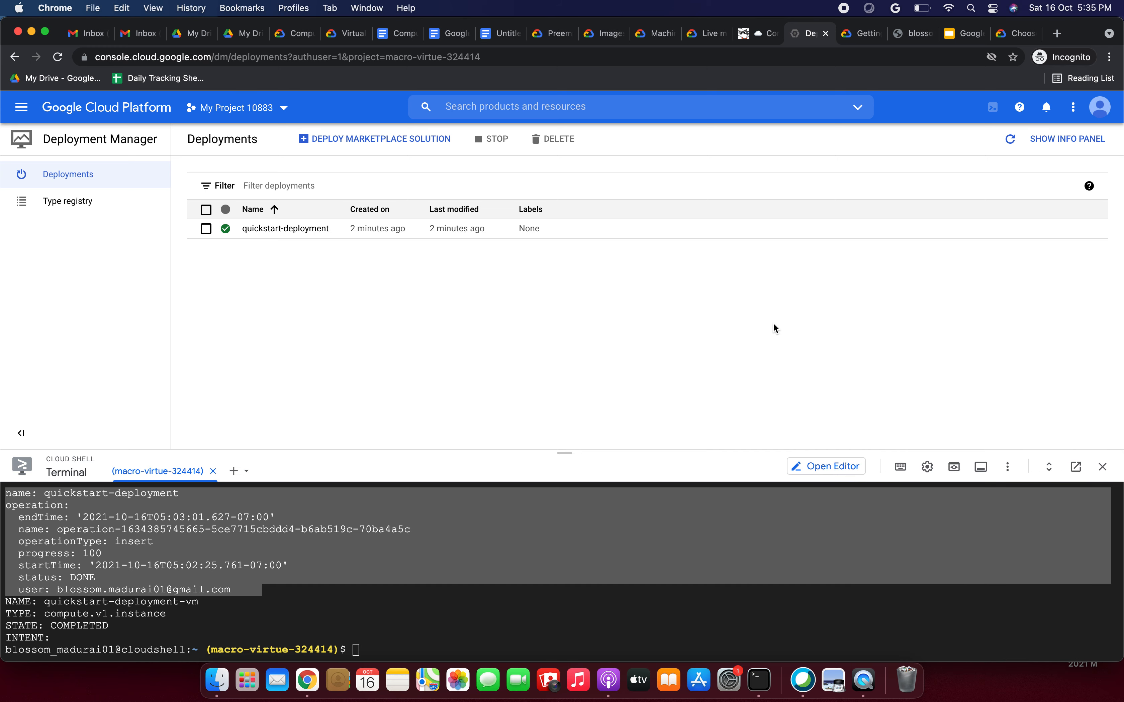
left_click(286, 232)
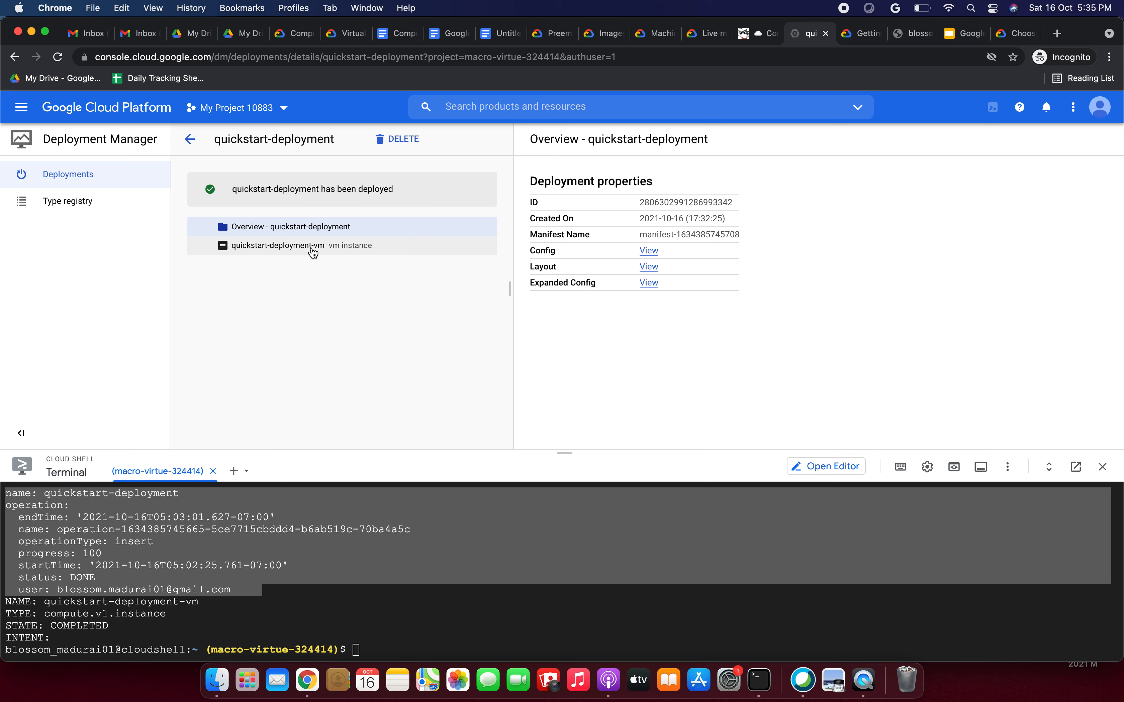
left_click(294, 252)
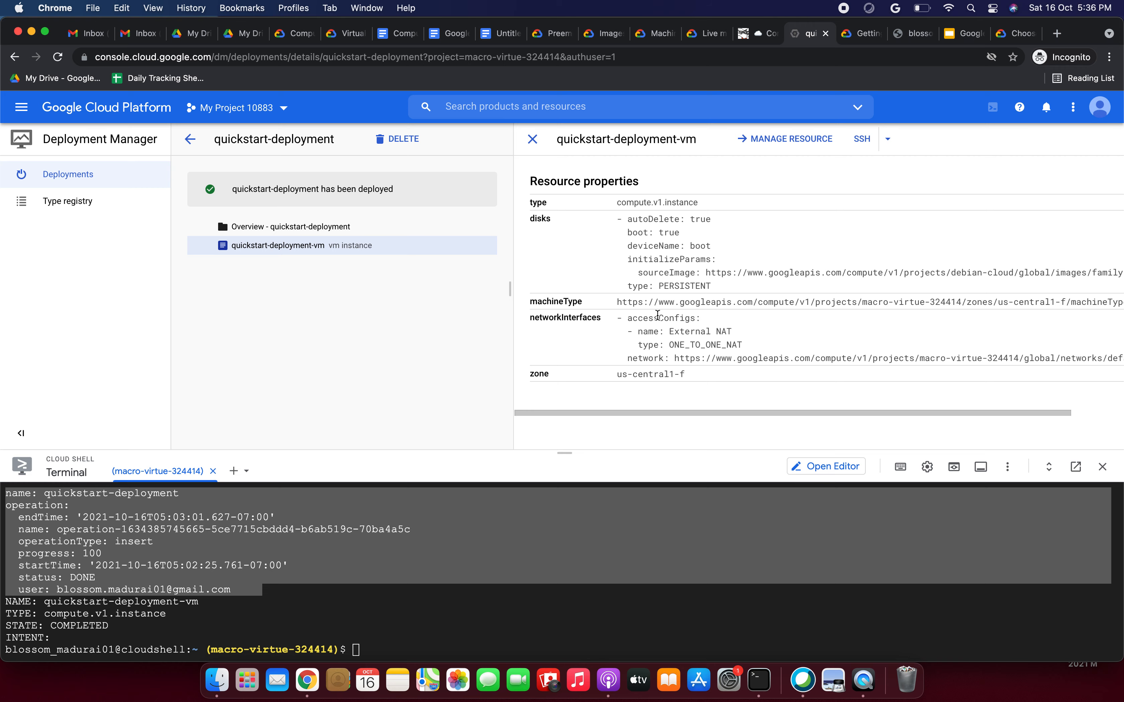
- Copy the quickstart's clean-up command, run "gcloud deployment-manager deployments delete quickstart-deployment" in an enlarged Cloud Shell terminal and answer y to the deletion prompt
left_click(859, 34)
scroll(728, 353, "down", 1)
scroll(727, 351, "down", 8)
scroll(726, 351, "up", 2)
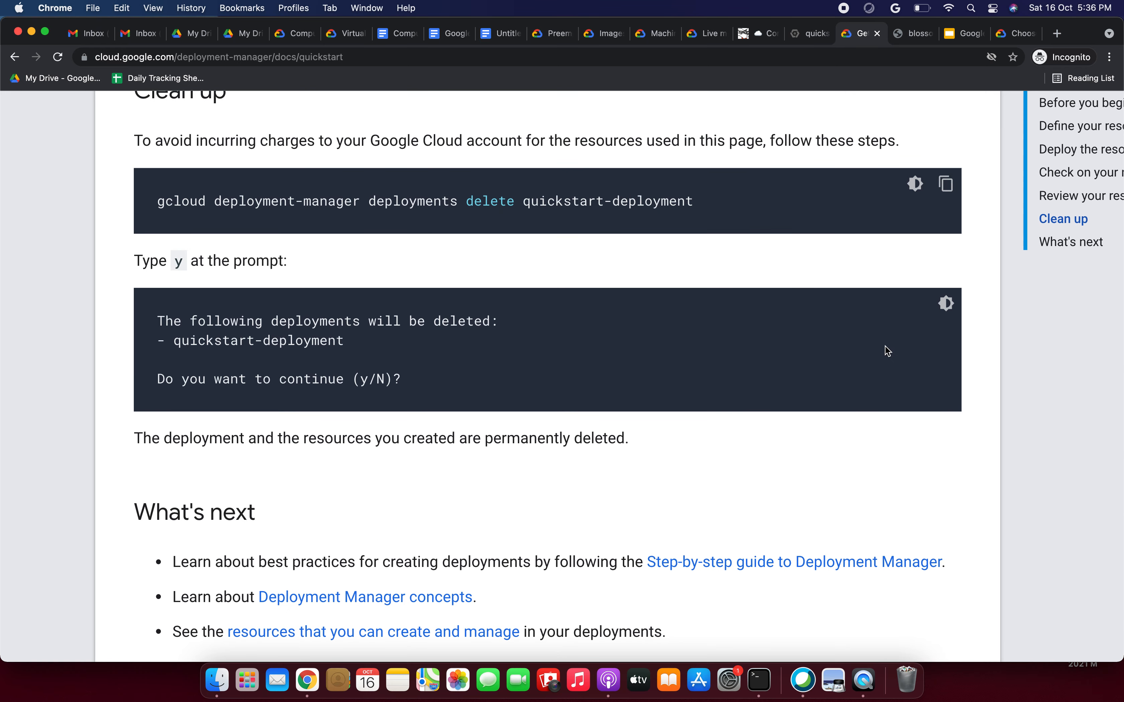
scroll(885, 352, "up", 2)
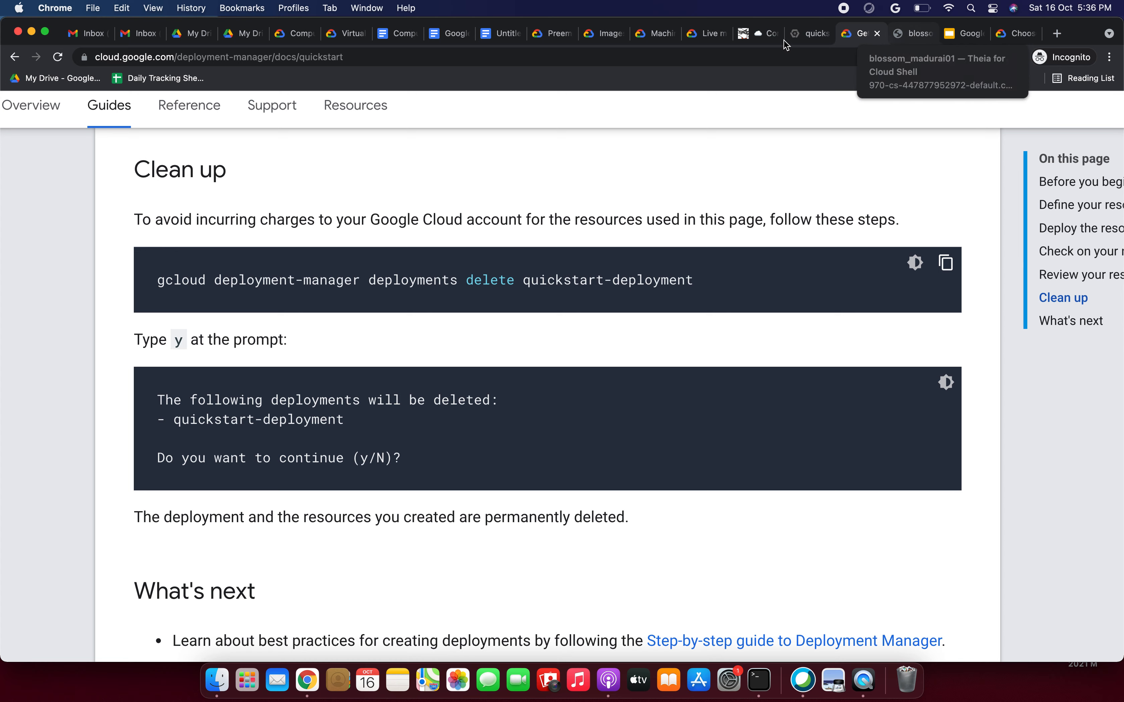
left_click(798, 36)
left_click_drag(569, 451, 565, 212)
left_click(391, 417)
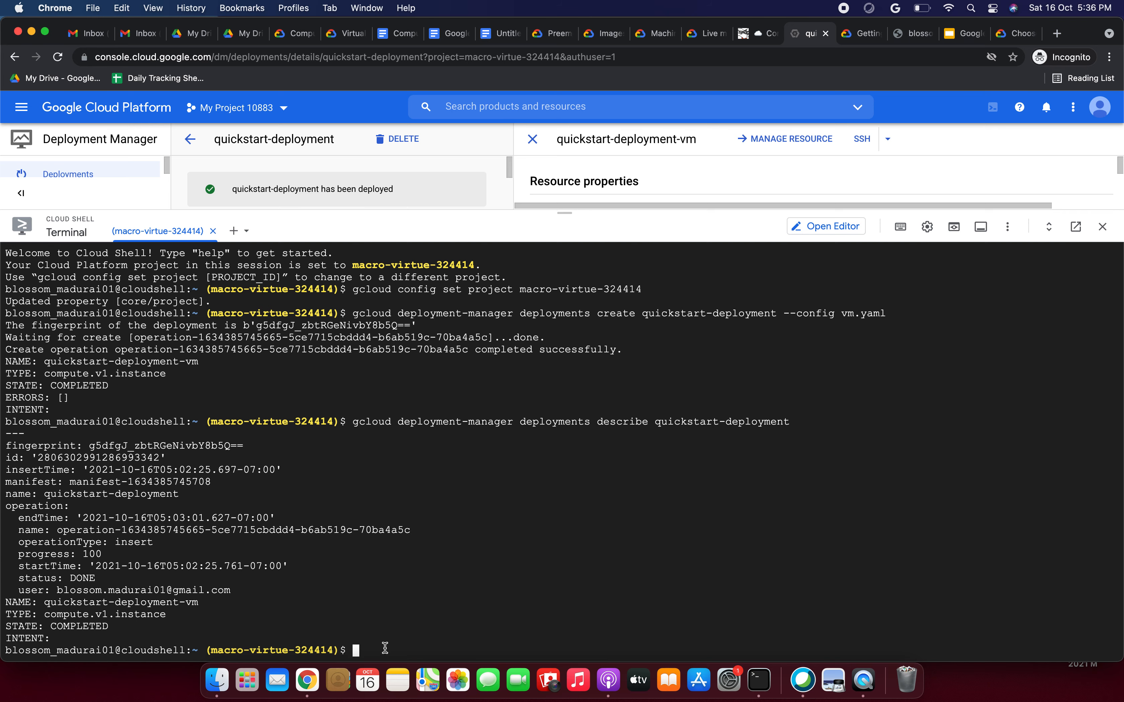
type("gcloud deployment-manager deployments delete quickstart-deployment")
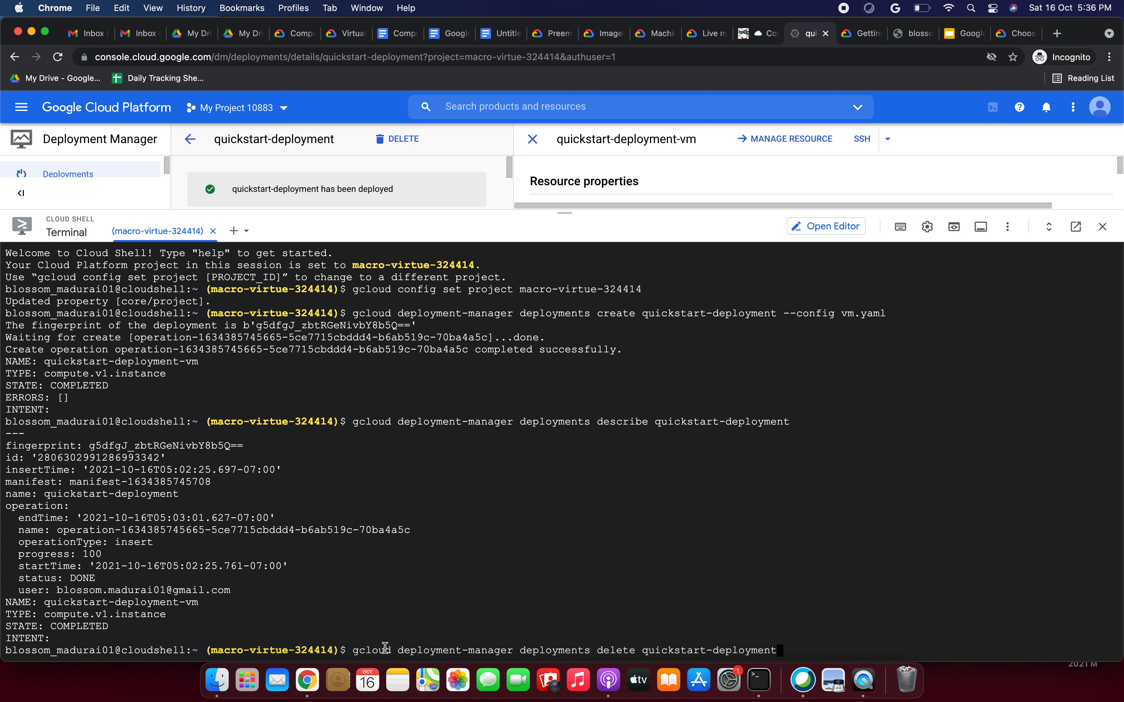
key("Return")
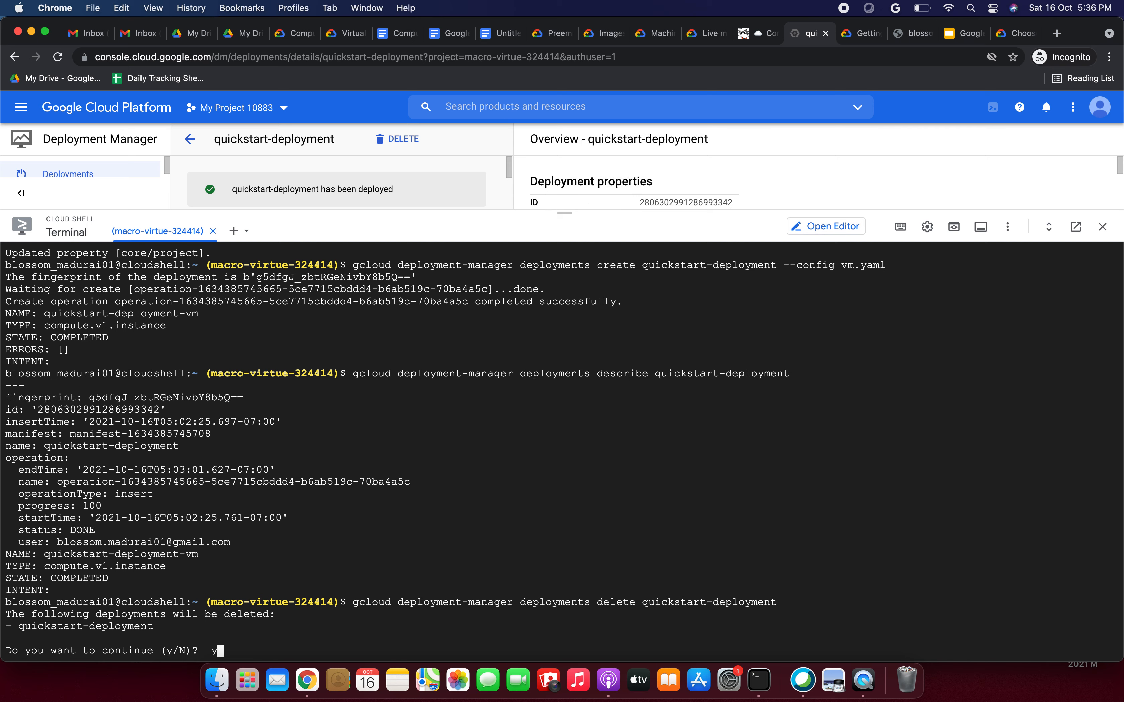
type("y")
key("Return")
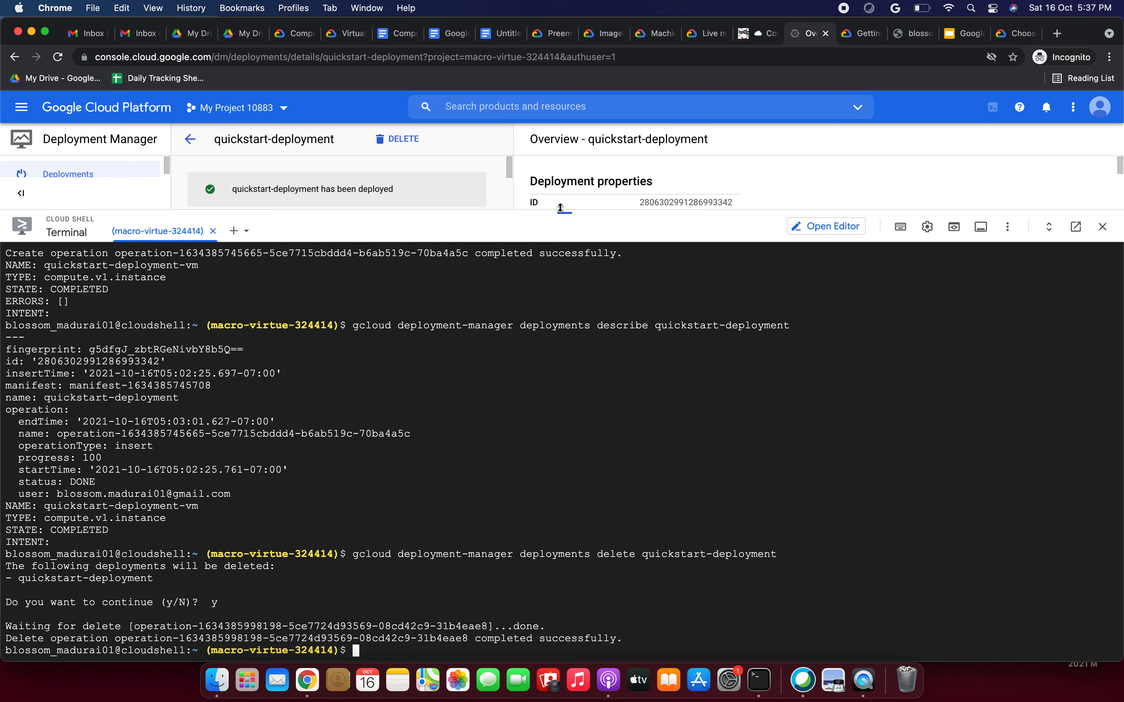
- Shrink the Cloud Shell terminal and return to the Deployments list to check that quickstart-deployment is gone
left_click_drag(560, 207, 564, 563)
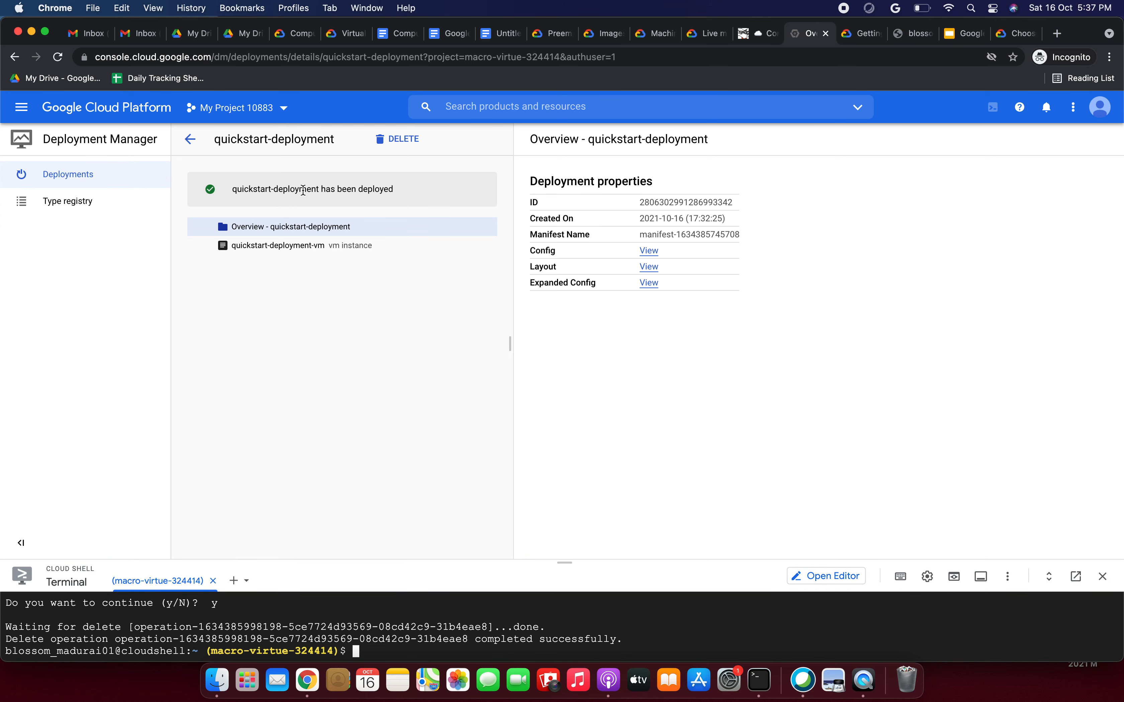
left_click(189, 140)
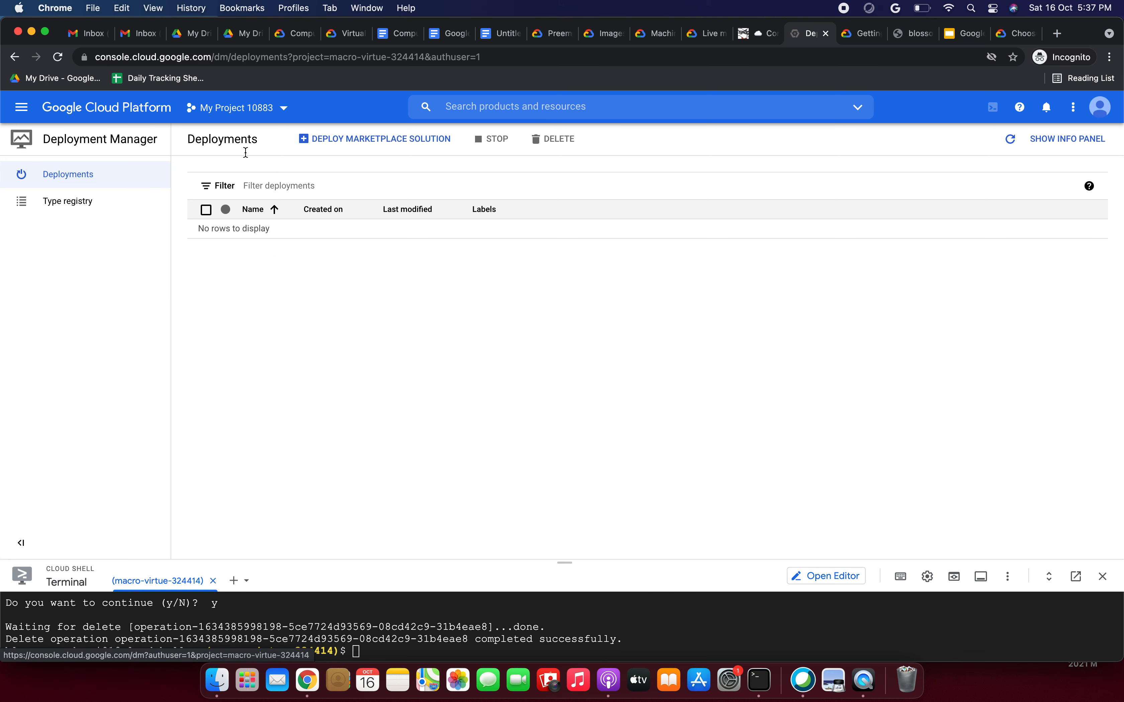
- Delete vm.yaml from the Cloud Shell Editor's files and close the editor's browser page
left_click(899, 35)
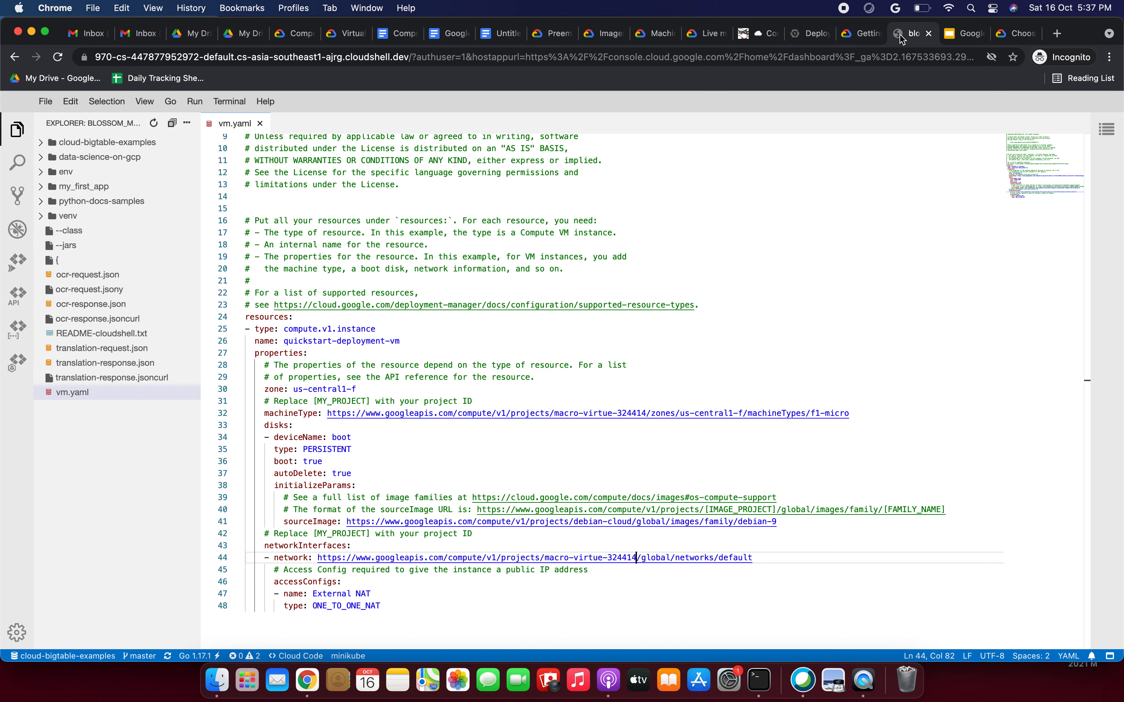
right_click(115, 394)
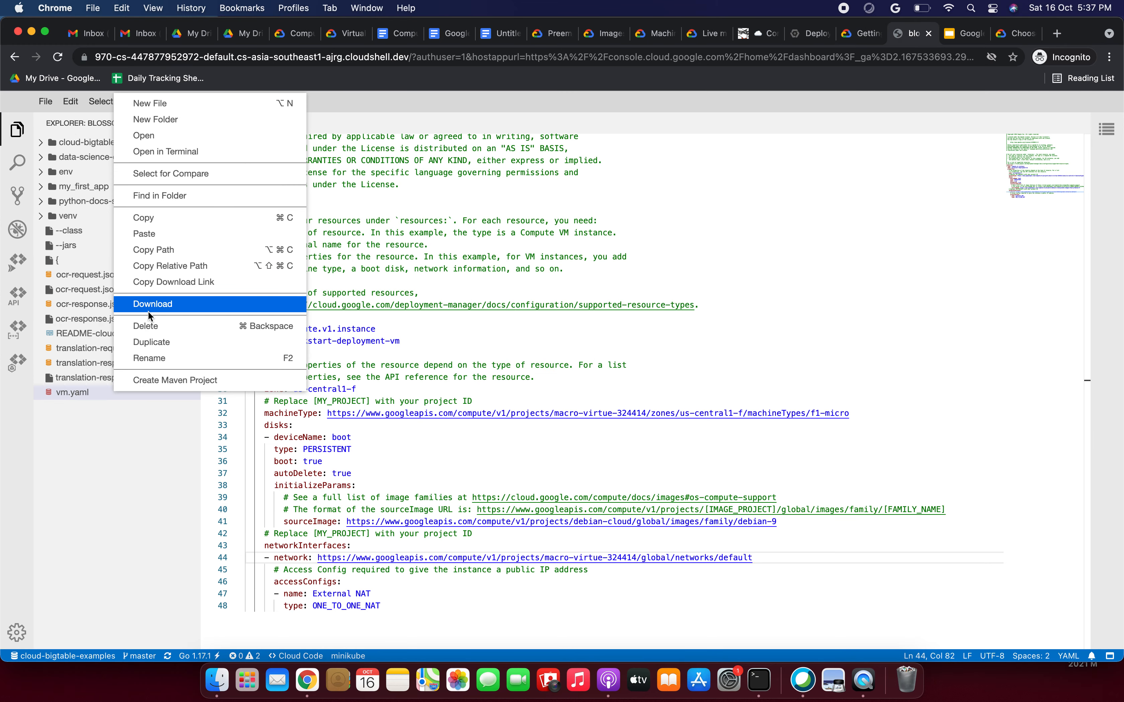
left_click(149, 326)
left_click(664, 410)
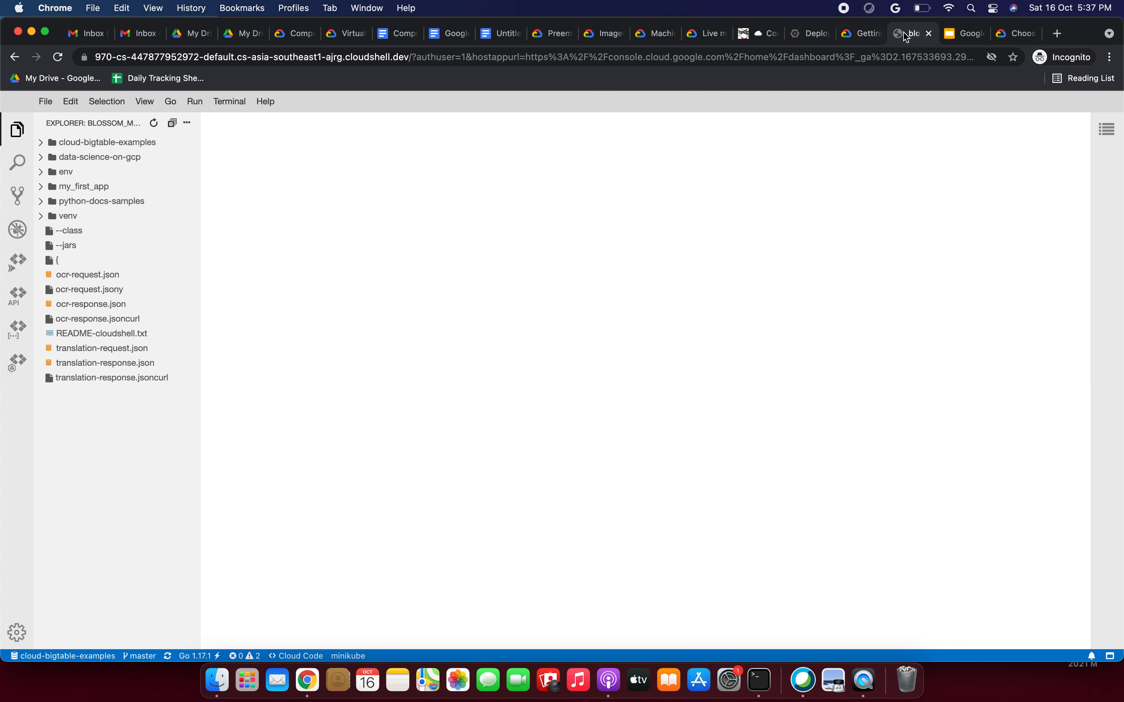
left_click(929, 33)
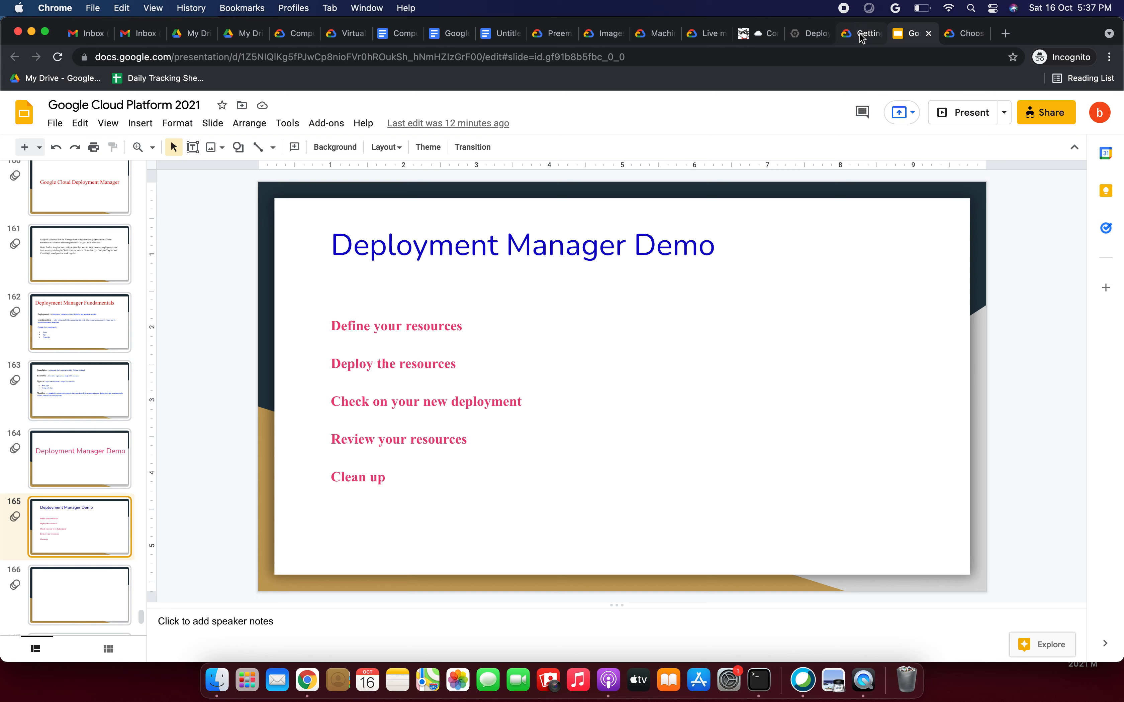